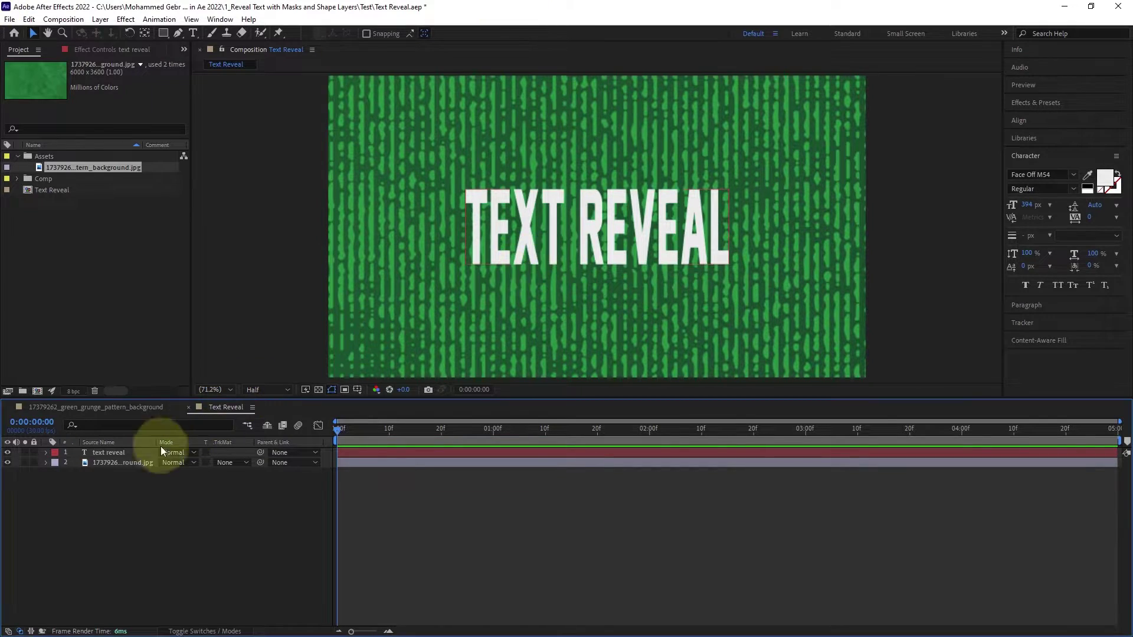
Add a new mask to the text reveal layer
{"action": "left_click", "coordinate": [116, 454]}
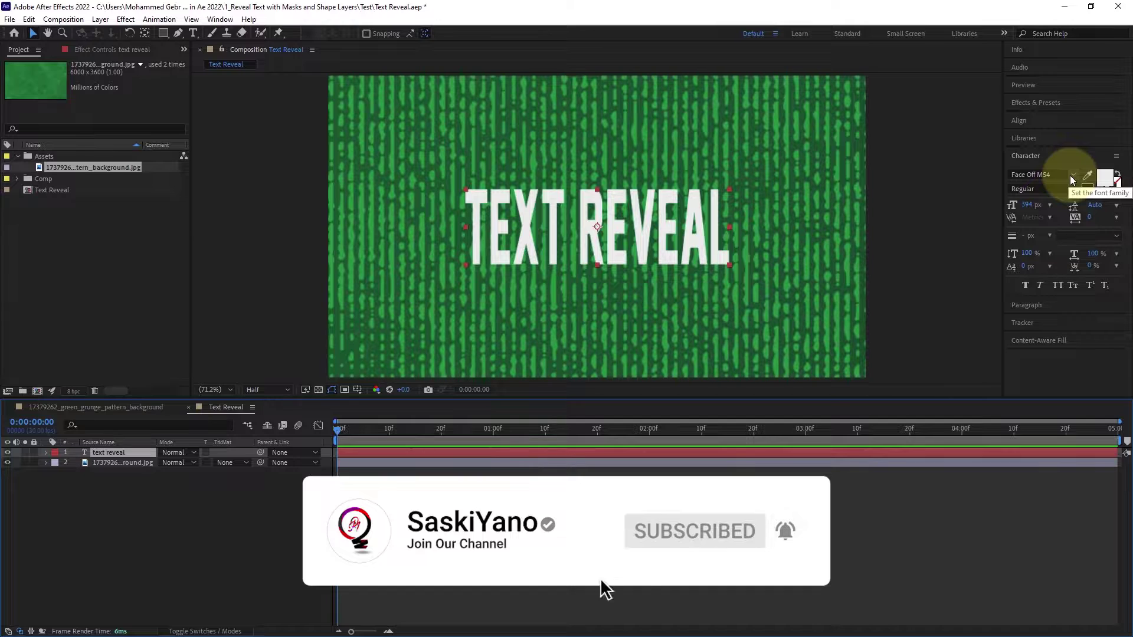
{"action": "left_click_drag", "start_coordinate": [1003, 241], "coordinate": [957, 245]}
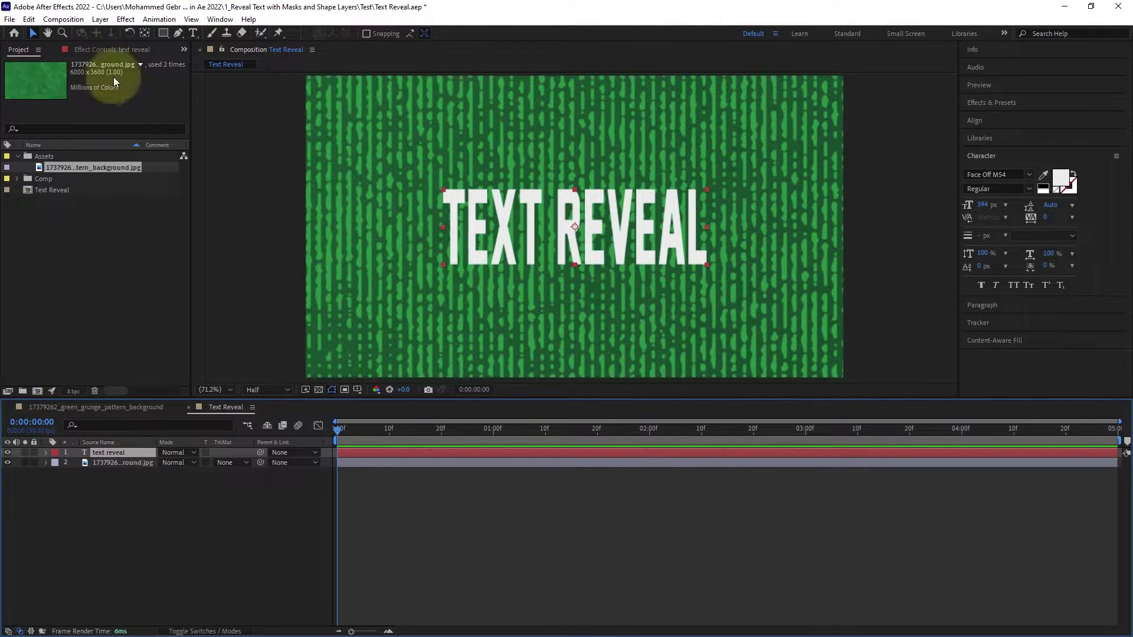
{"action": "left_click", "coordinate": [100, 20]}
{"action": "mouse_move", "coordinate": [227, 106]}
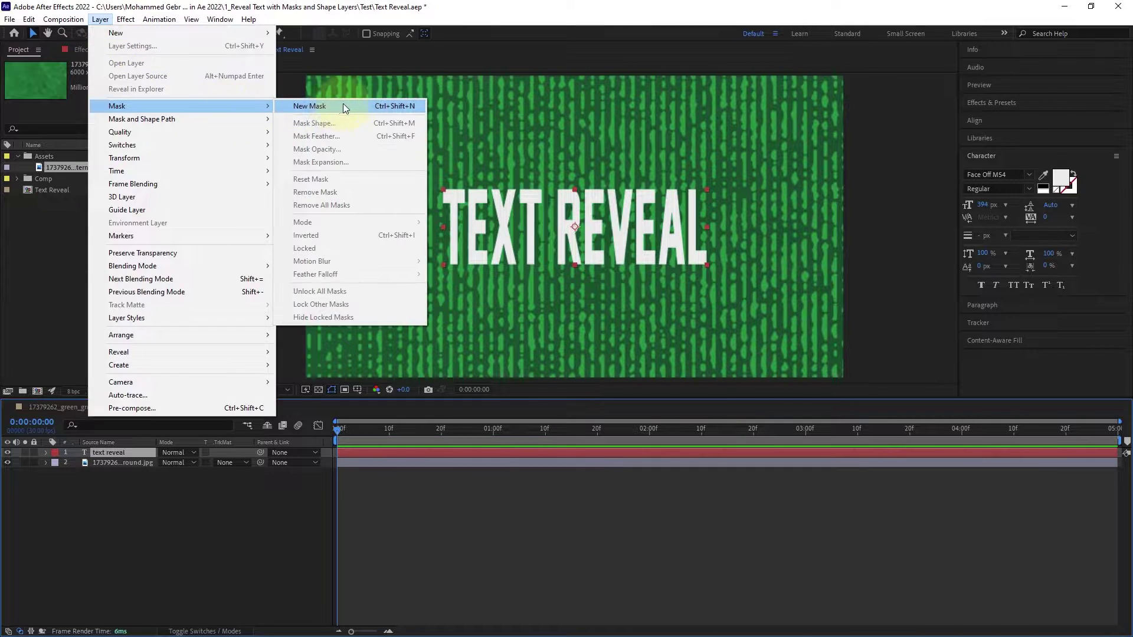
{"action": "left_click", "coordinate": [362, 106]}
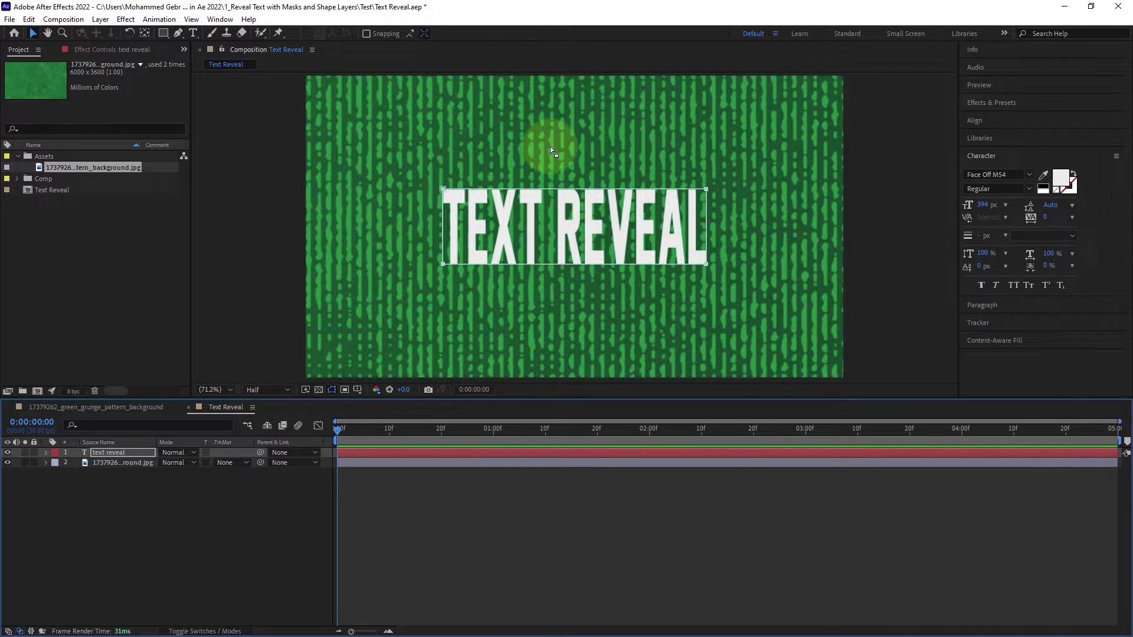
Free-transform the mask so all four edges extend slightly beyond the TEXT REVEAL lettering
{"action": "scroll", "coordinate": [574, 197], "scroll_direction": "up", "scroll_amount": 3}
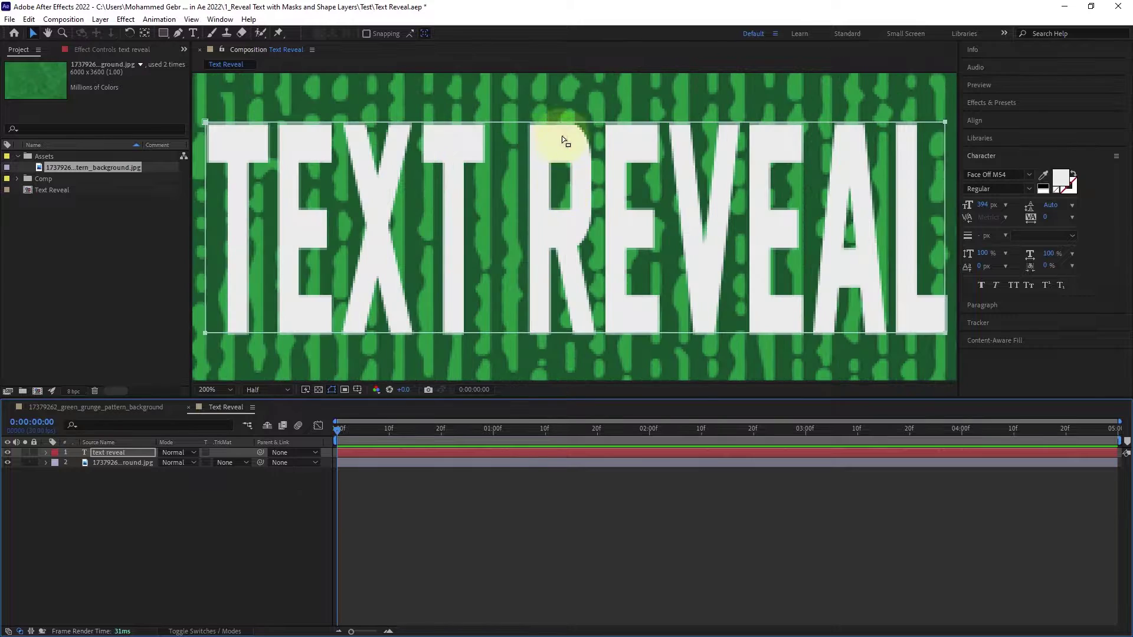
{"action": "left_click_drag", "start_coordinate": [563, 117], "coordinate": [552, 131]}
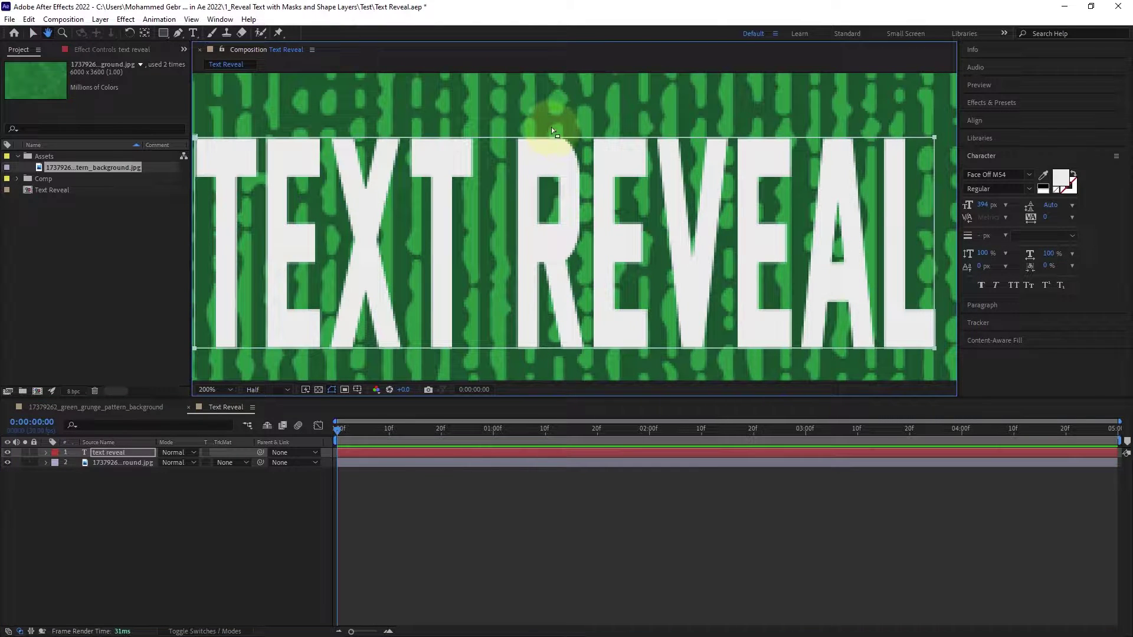
{"action": "key", "text": "v"}
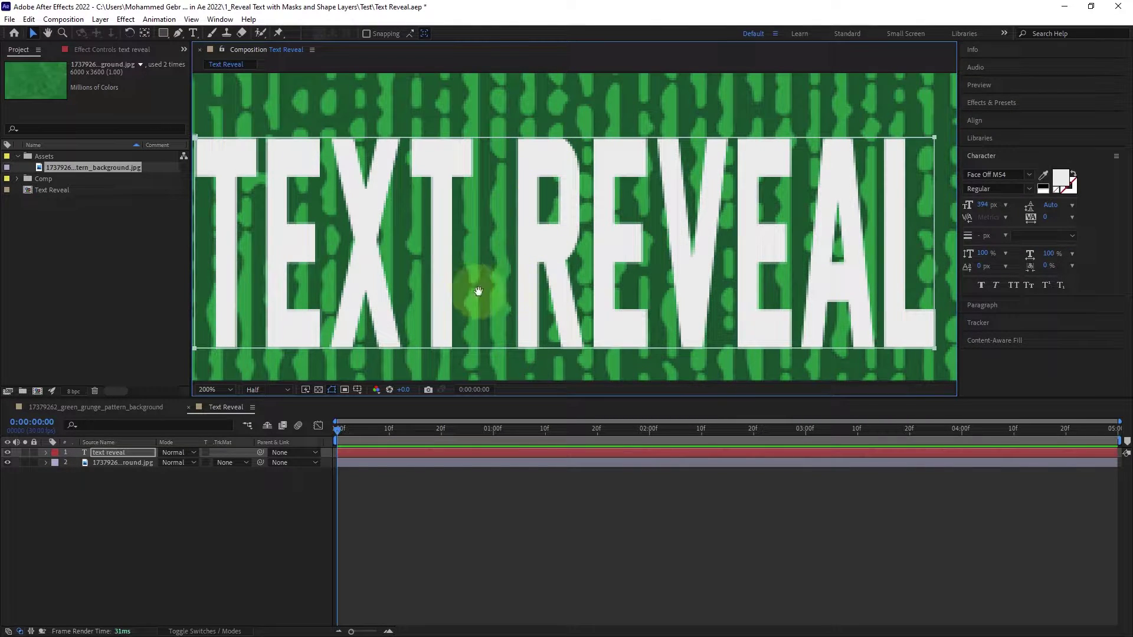
{"action": "left_click_drag", "start_coordinate": [479, 291], "coordinate": [495, 251]}
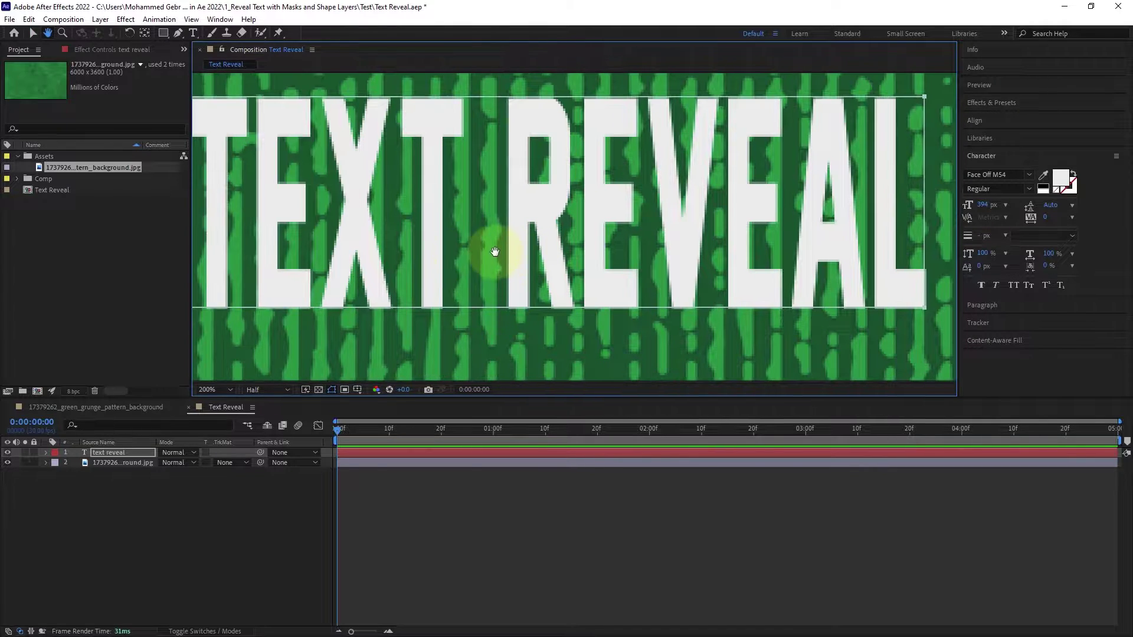
{"action": "key", "text": "comma"}
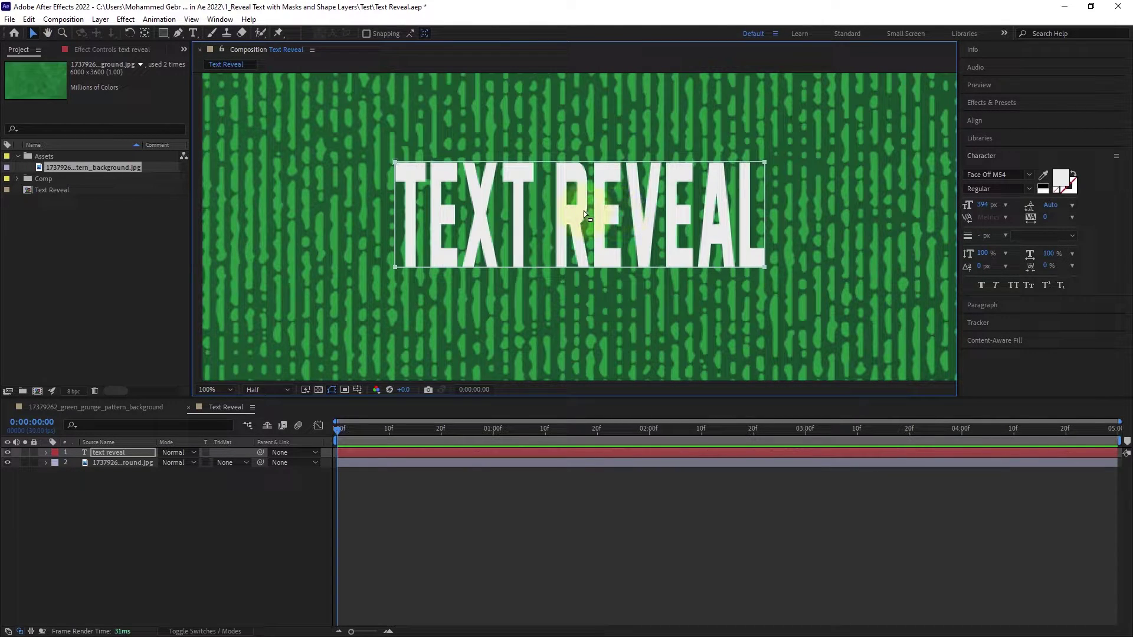
{"action": "left_click_drag", "start_coordinate": [572, 197], "coordinate": [539, 216]}
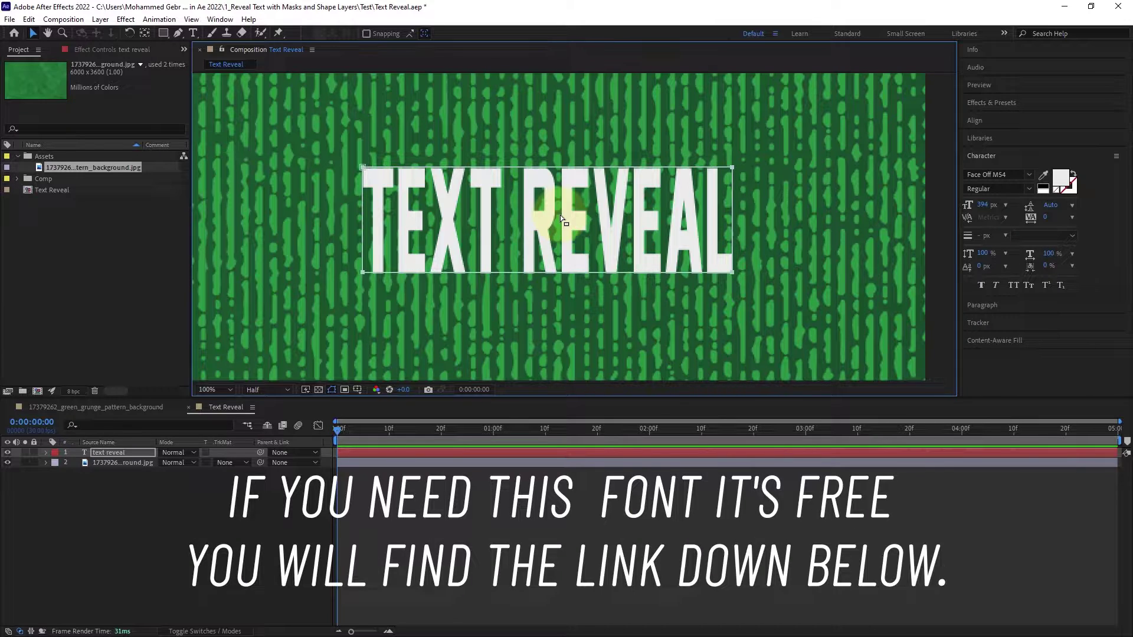
{"action": "left_click", "coordinate": [546, 272]}
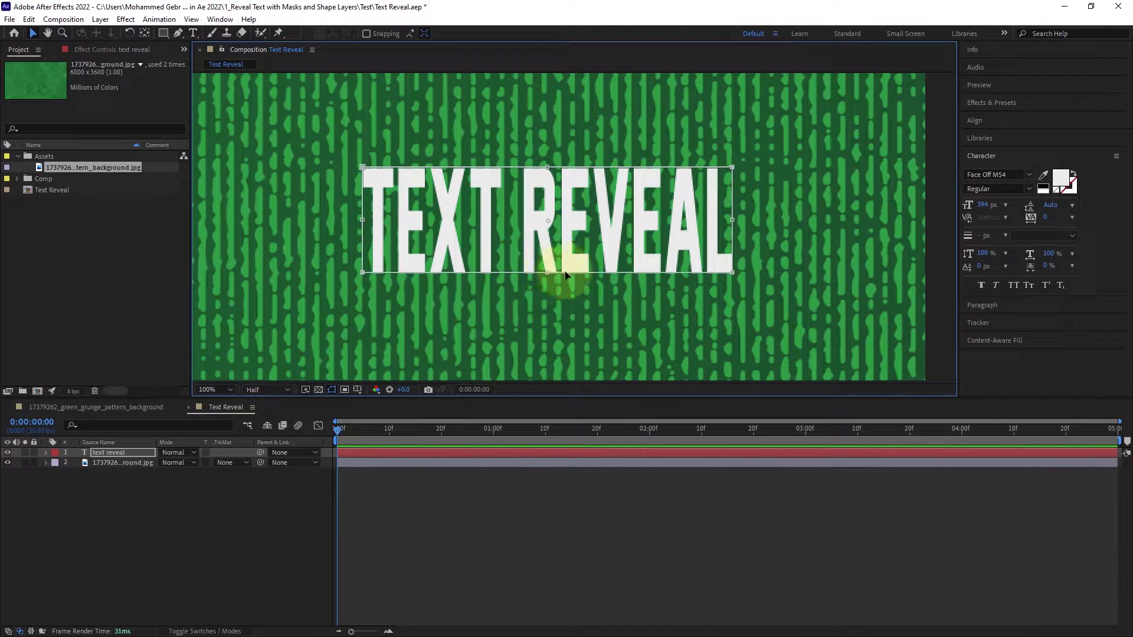
{"action": "key", "text": "period"}
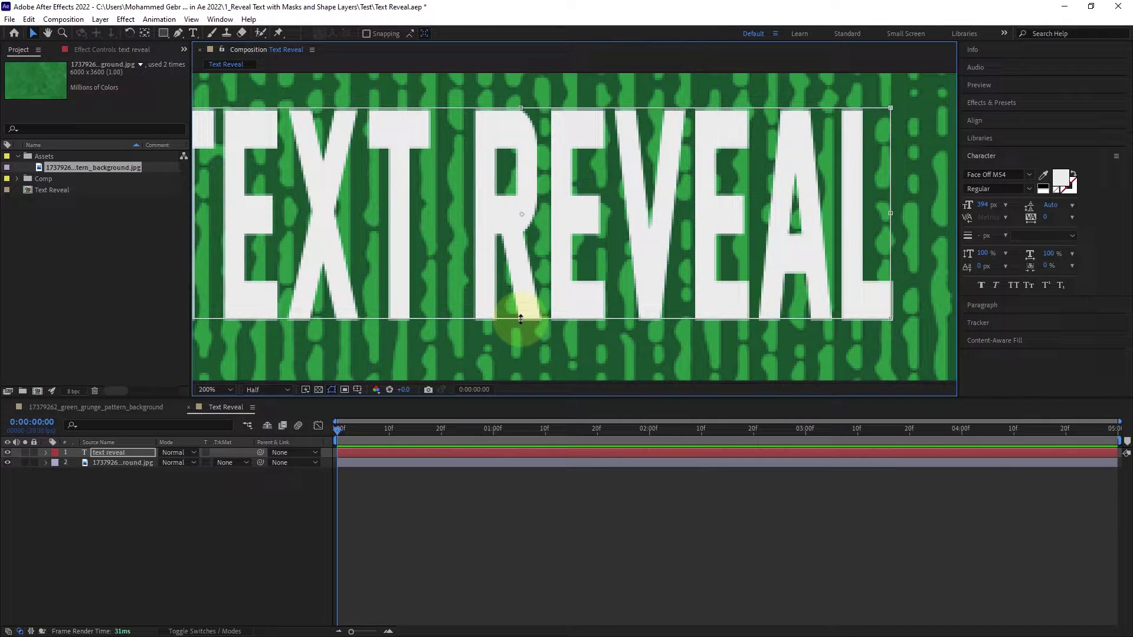
{"action": "left_click_drag", "start_coordinate": [521, 319], "coordinate": [520, 324]}
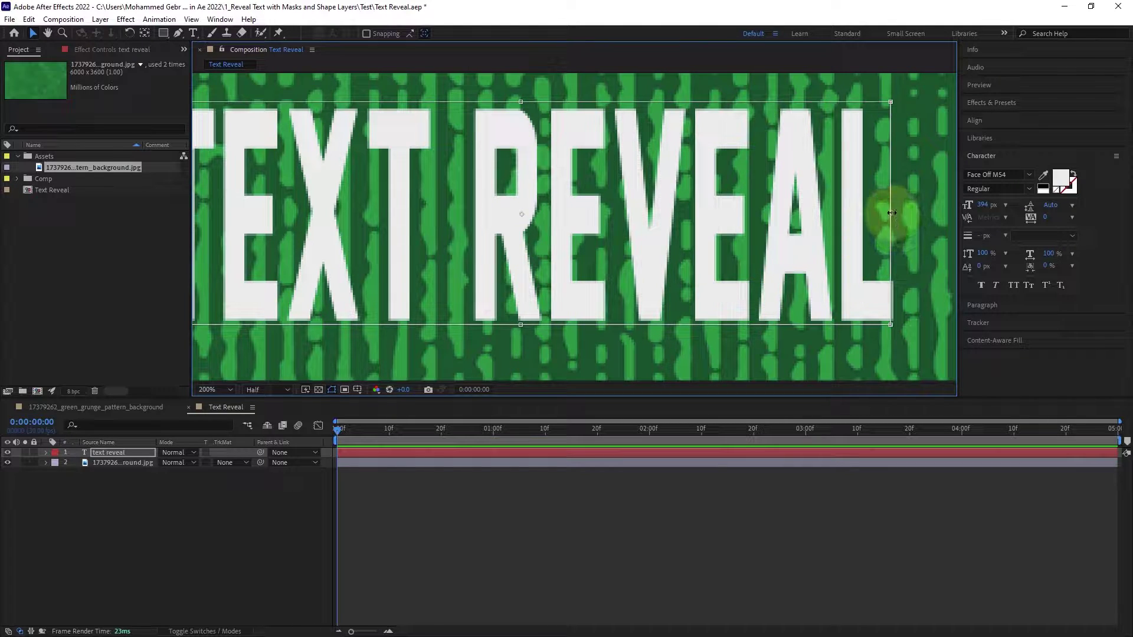
{"action": "left_click_drag", "start_coordinate": [892, 212], "coordinate": [897, 214]}
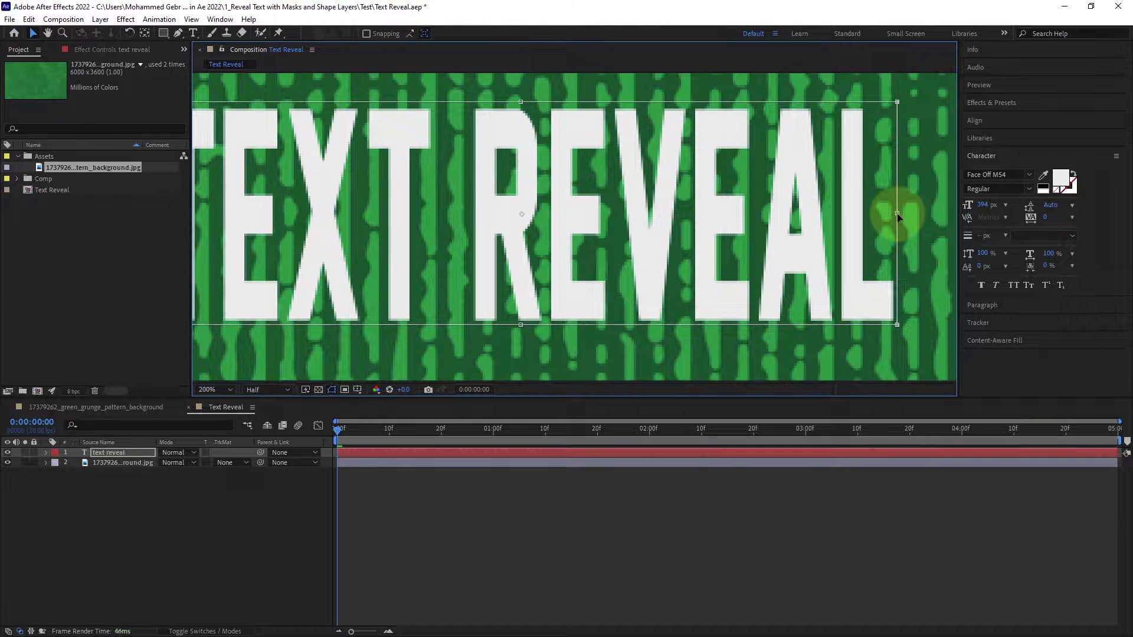
{"action": "scroll", "coordinate": [575, 227], "scroll_direction": "down", "scroll_amount": 1}
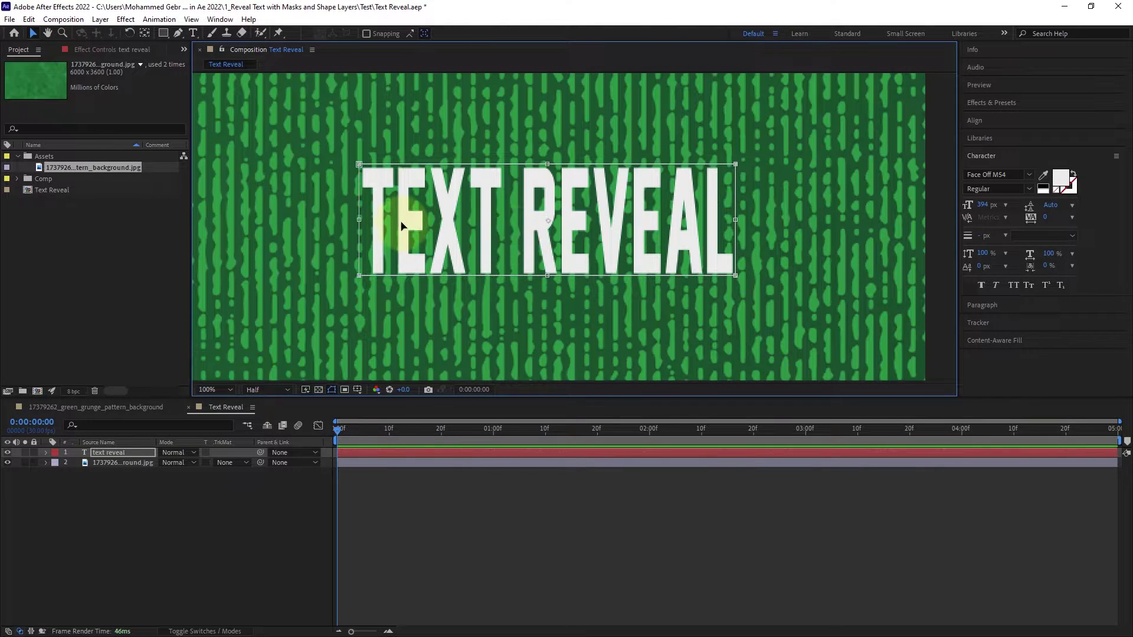
Expand the text reveal layer down to the individual properties of Mask 1
{"action": "left_click", "coordinate": [45, 452]}
{"action": "left_click", "coordinate": [46, 452]}
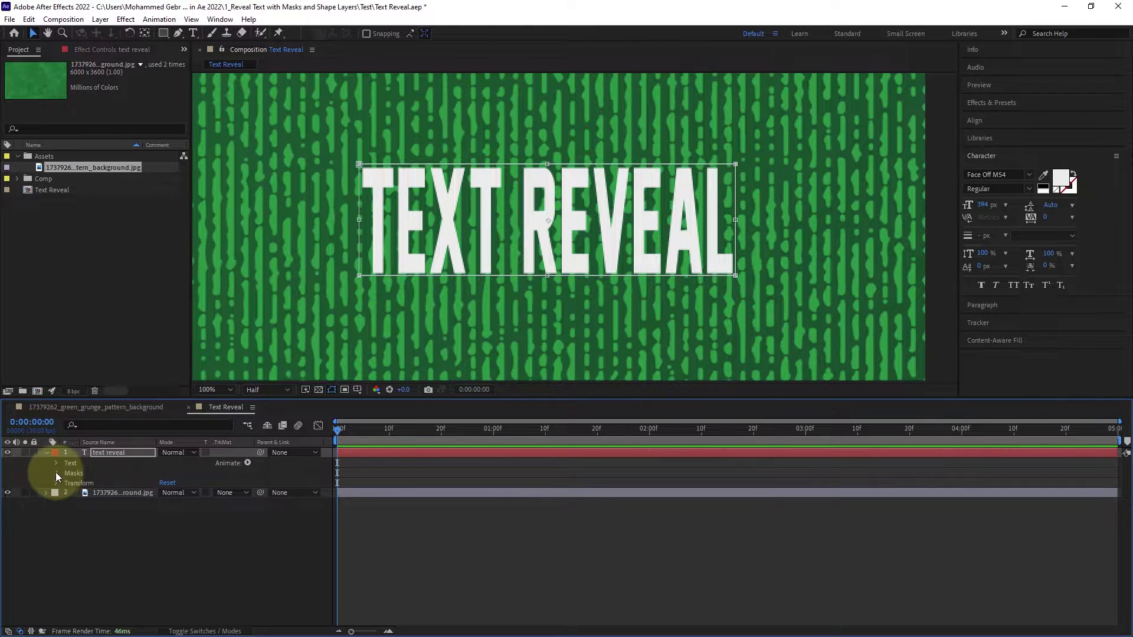
{"action": "left_click", "coordinate": [56, 472]}
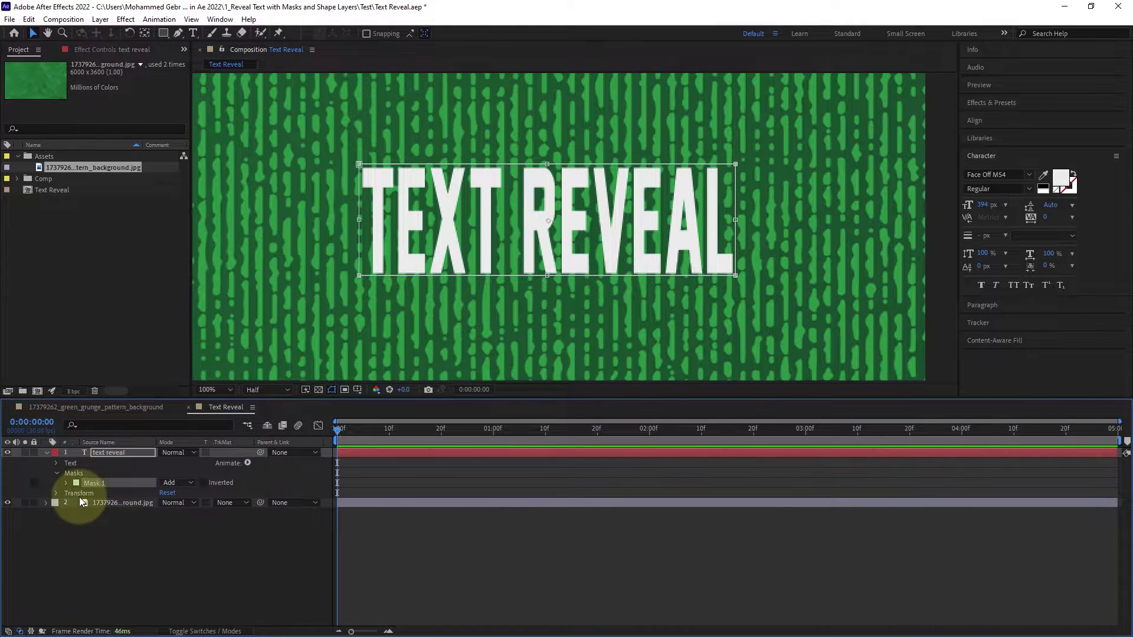
{"action": "left_click", "coordinate": [66, 482]}
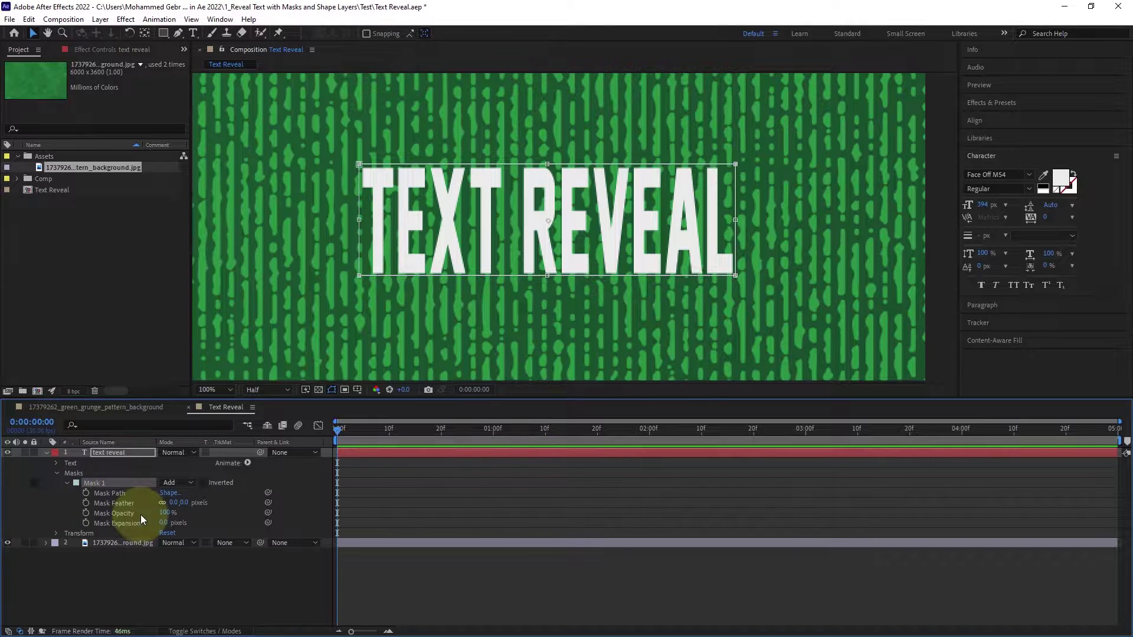
Try a Mask Expansion of 75 pixels on Mask 1, and reset it to 0
{"action": "left_click", "coordinate": [112, 523]}
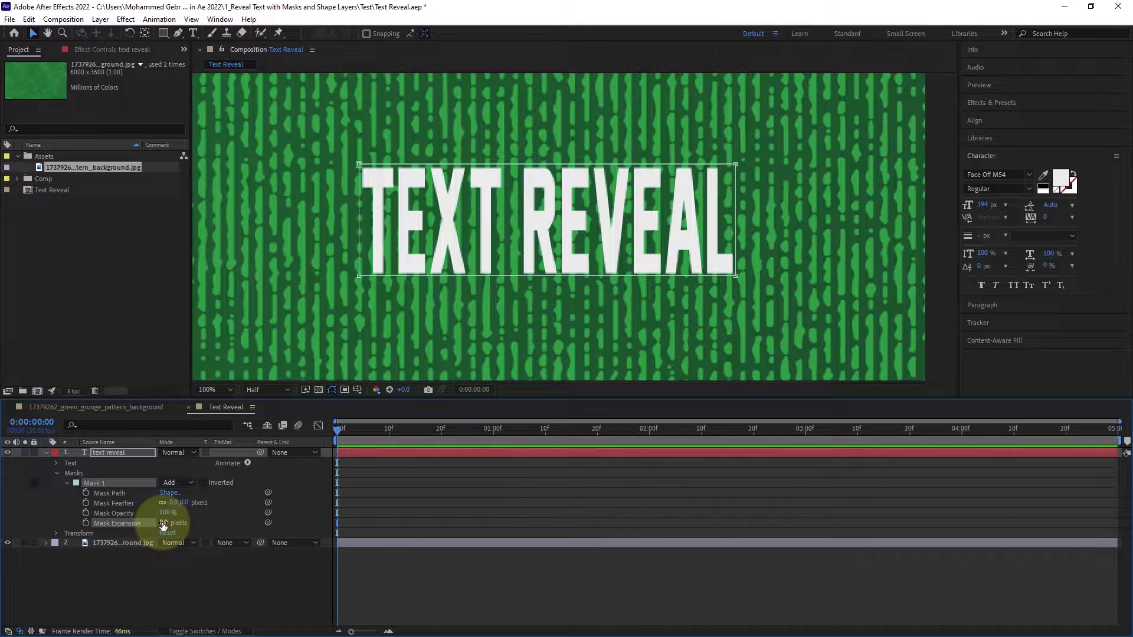
{"action": "left_click_drag", "start_coordinate": [163, 525], "coordinate": [206, 522]}
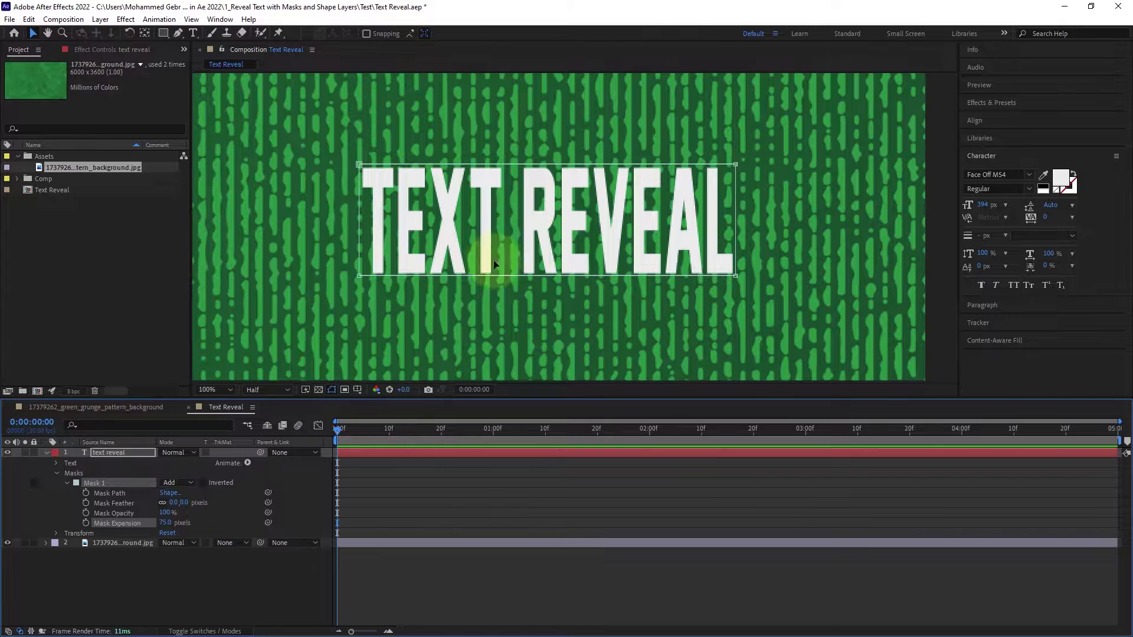
{"action": "left_click", "coordinate": [166, 522]}
{"action": "type", "text": "0"}
{"action": "key", "text": "Return"}
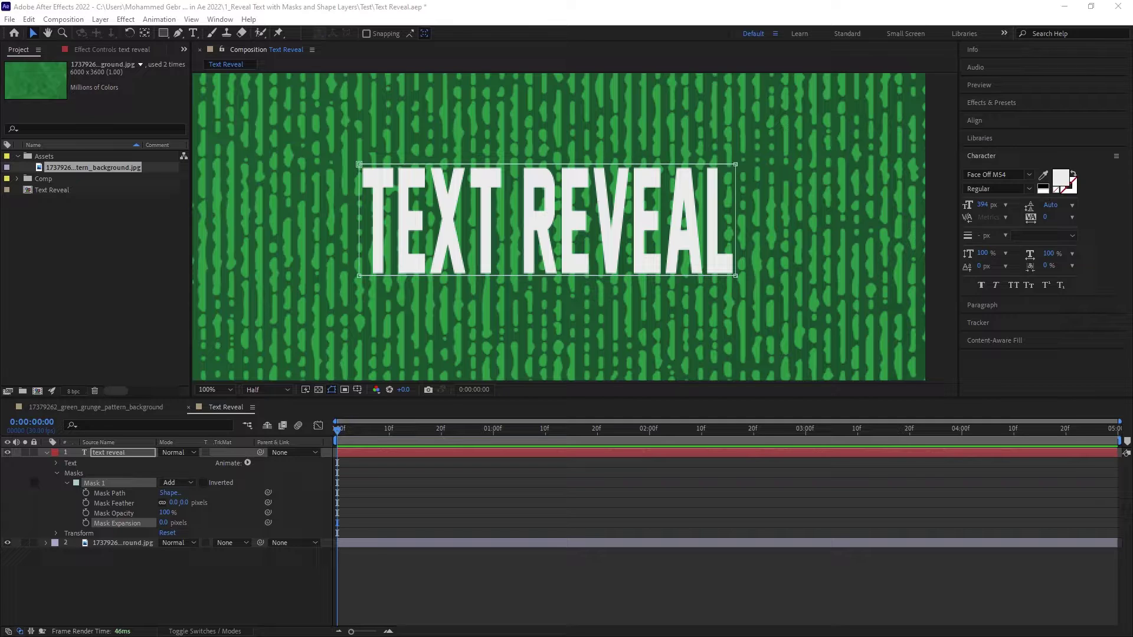
Set a Mask Path keyframe for Mask 1 at 0:00:01:00, keeping the mask mode on Add
{"action": "left_click", "coordinate": [487, 214]}
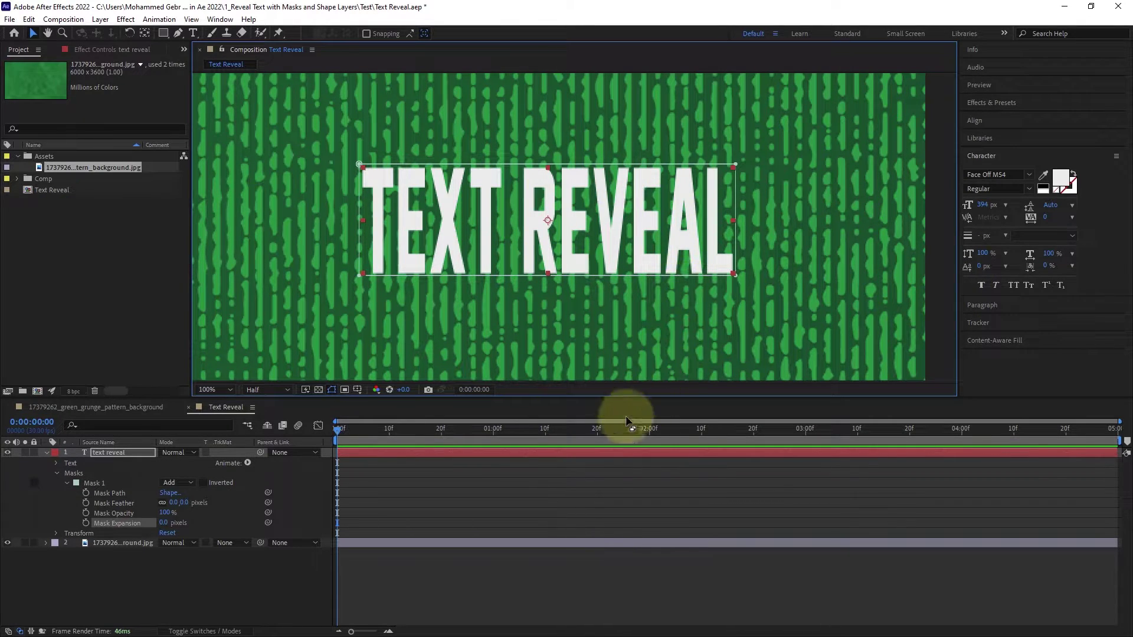
{"action": "left_click", "coordinate": [493, 433]}
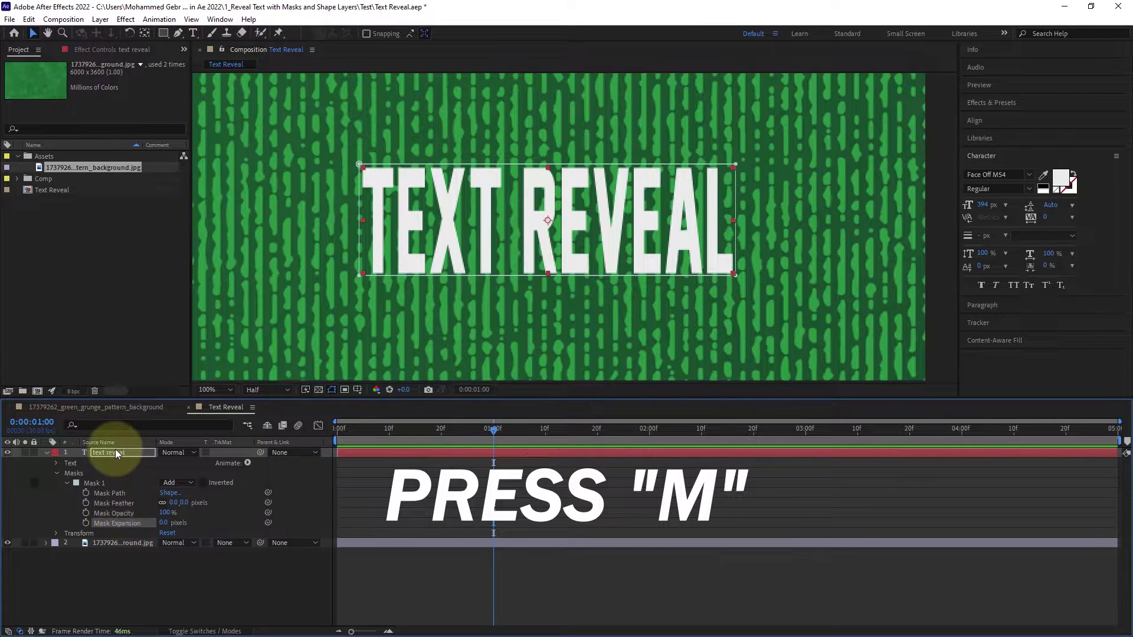
{"action": "key", "text": "m"}
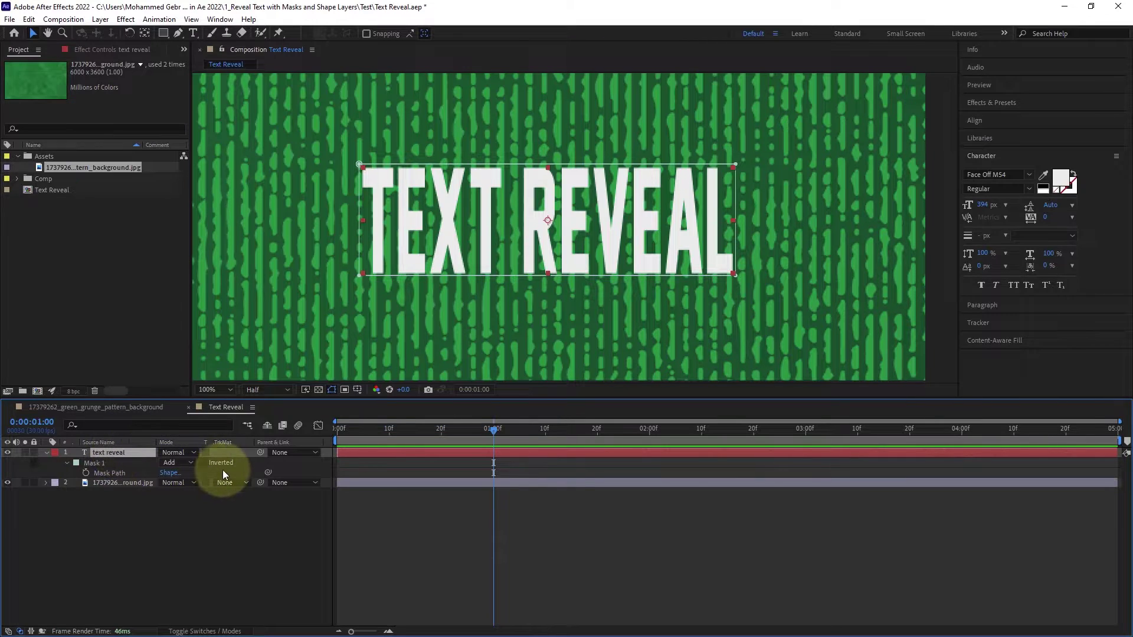
{"action": "left_click", "coordinate": [177, 459]}
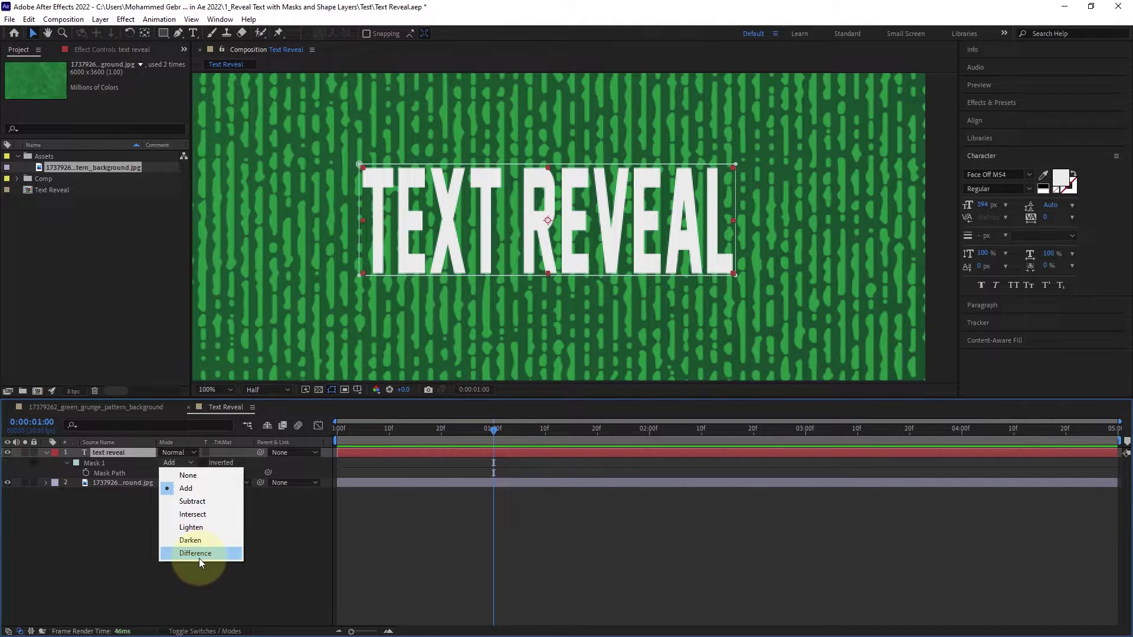
{"action": "left_click", "coordinate": [200, 488]}
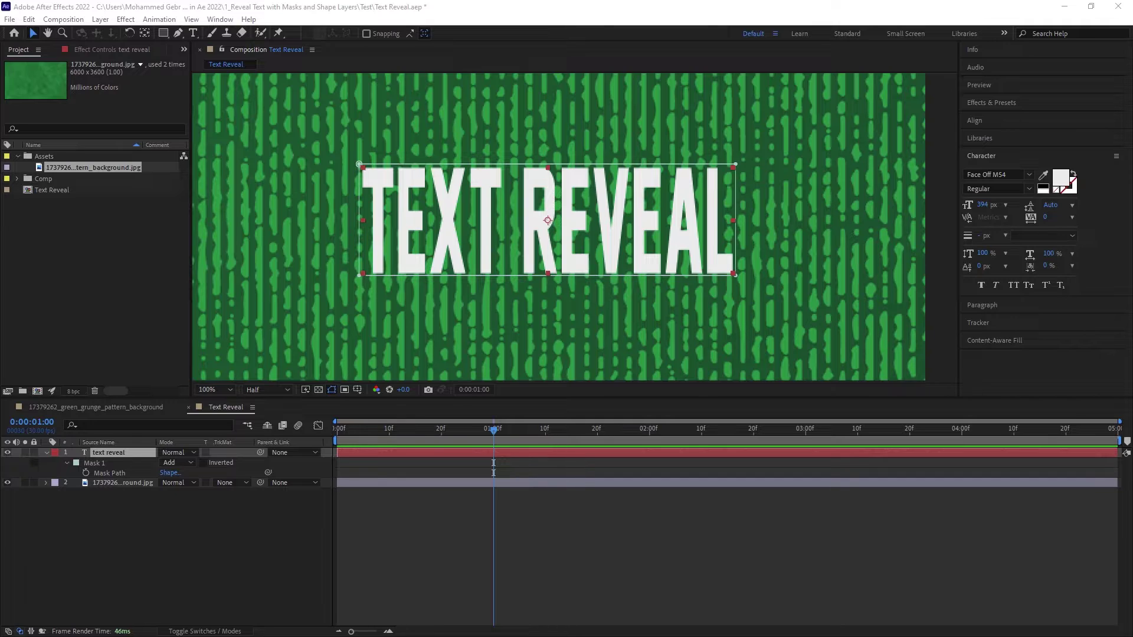
{"action": "left_click", "coordinate": [95, 462]}
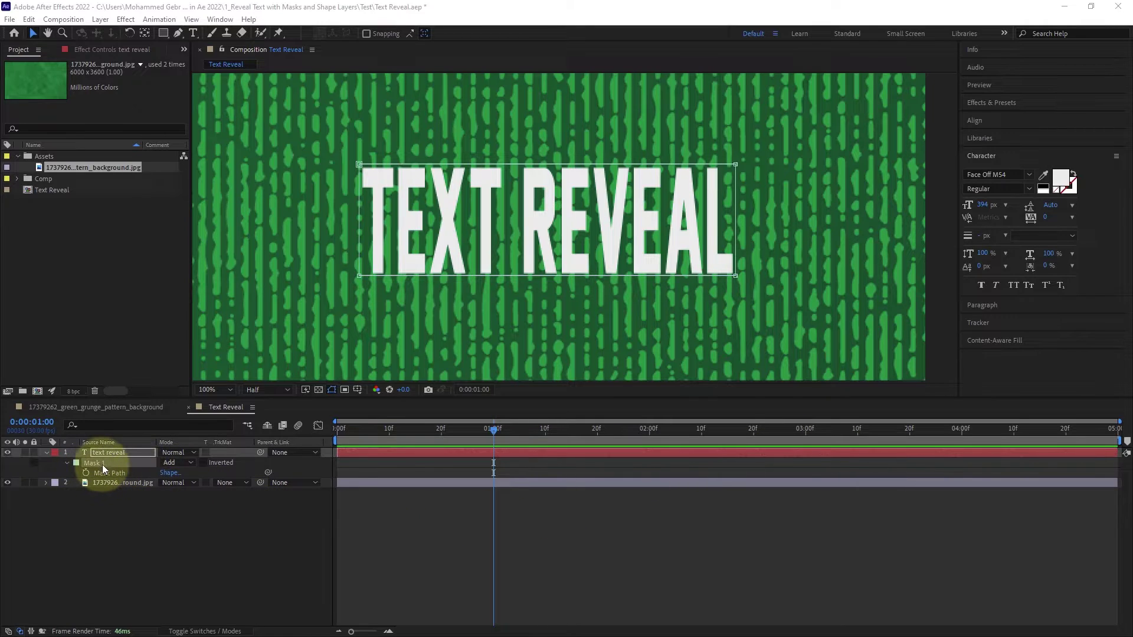
{"action": "left_click", "coordinate": [85, 473]}
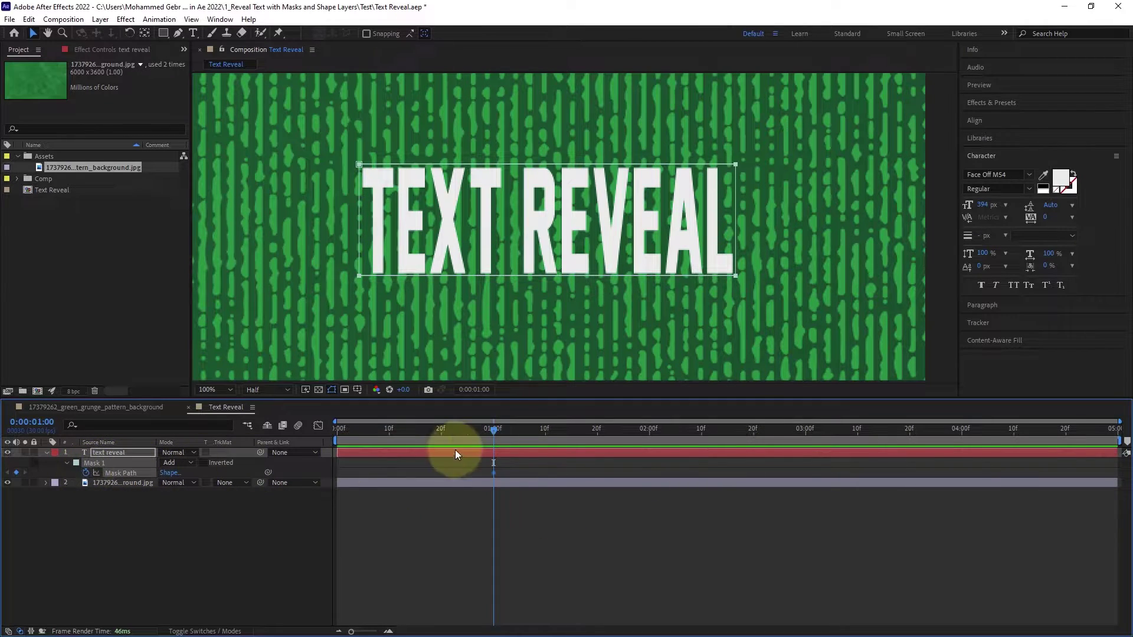
At the first frame, collapse the mask's right edge onto its left edge to hide the text, and preview the reveal
{"action": "key", "text": "Home"}
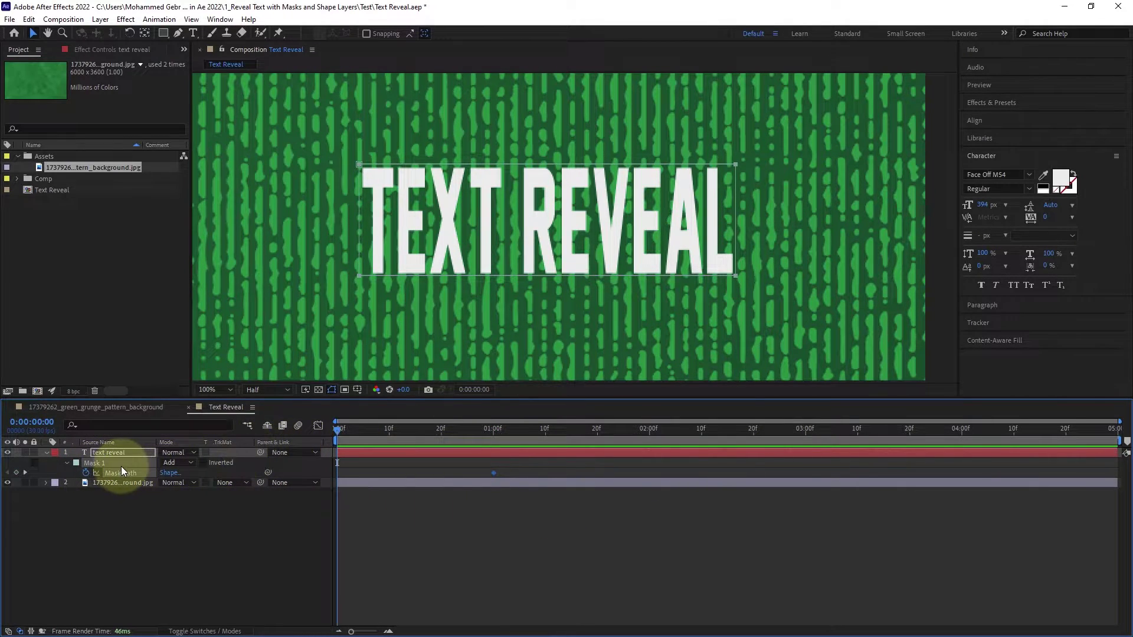
{"action": "left_click", "coordinate": [412, 280]}
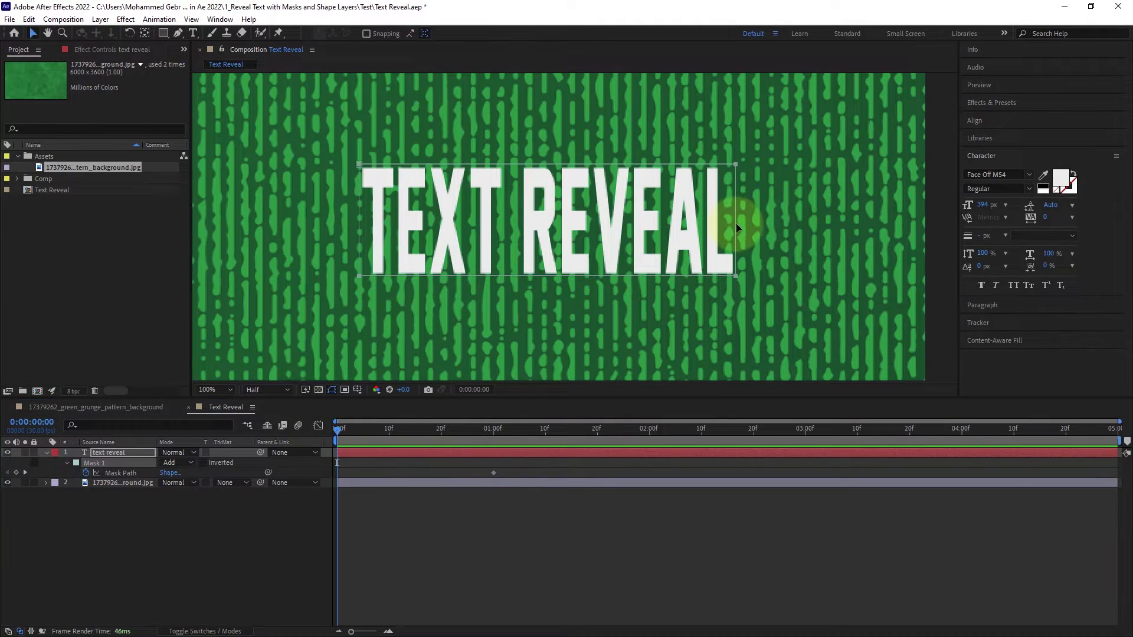
{"action": "left_click_drag", "start_coordinate": [735, 227], "coordinate": [360, 227]}
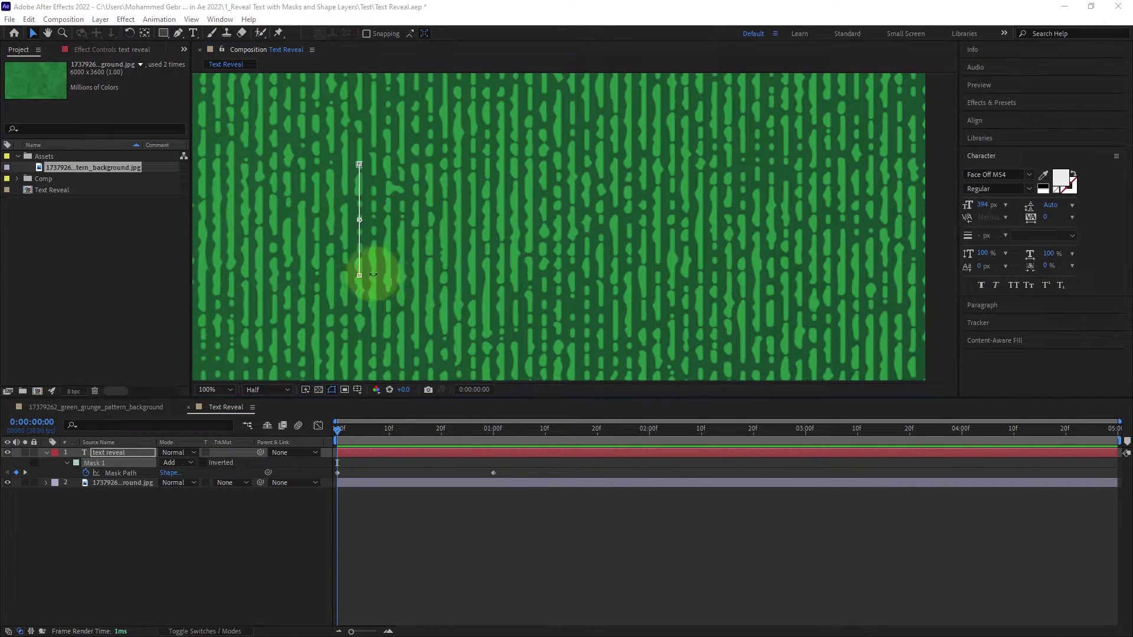
{"action": "left_click", "coordinate": [260, 533]}
{"action": "key", "text": "space"}
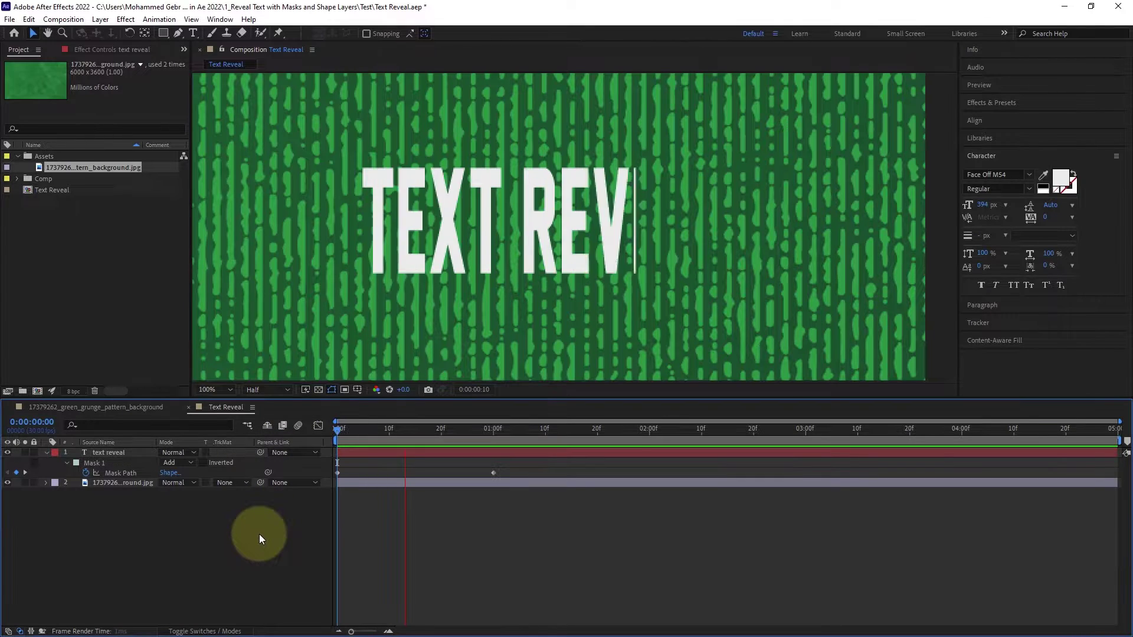
Set a Position keyframe on the text reveal layer at 0:00:01:00
{"action": "key", "text": "Page_Up"}
{"action": "left_click_drag", "start_coordinate": [349, 452], "coordinate": [493, 470]}
{"action": "left_click", "coordinate": [119, 468]}
{"action": "left_click", "coordinate": [119, 462]}
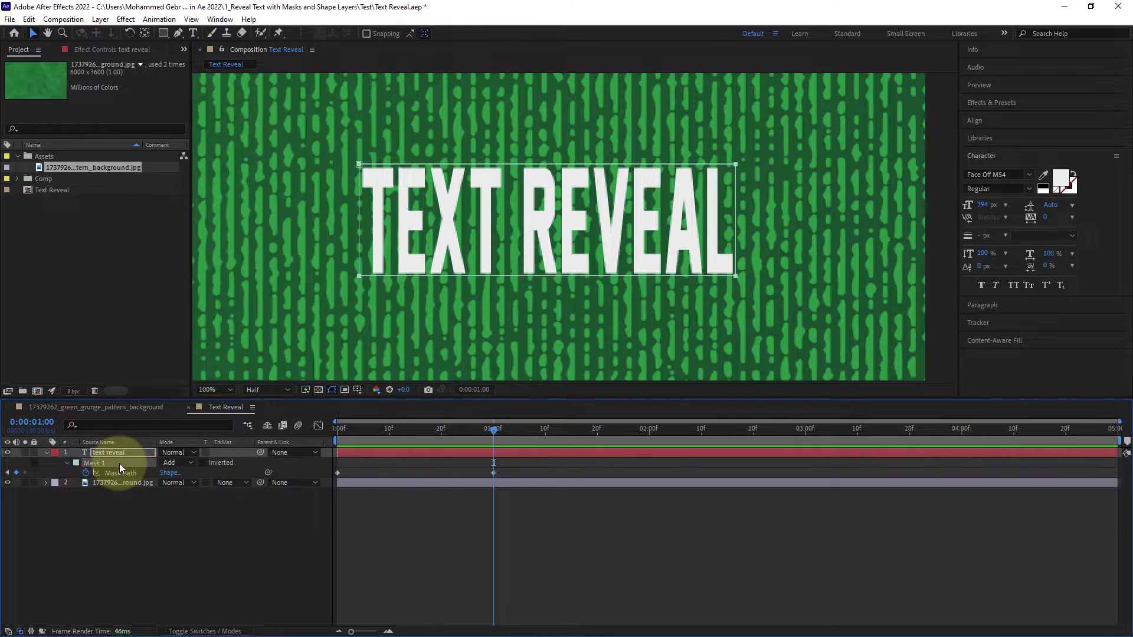
{"action": "key", "text": "p"}
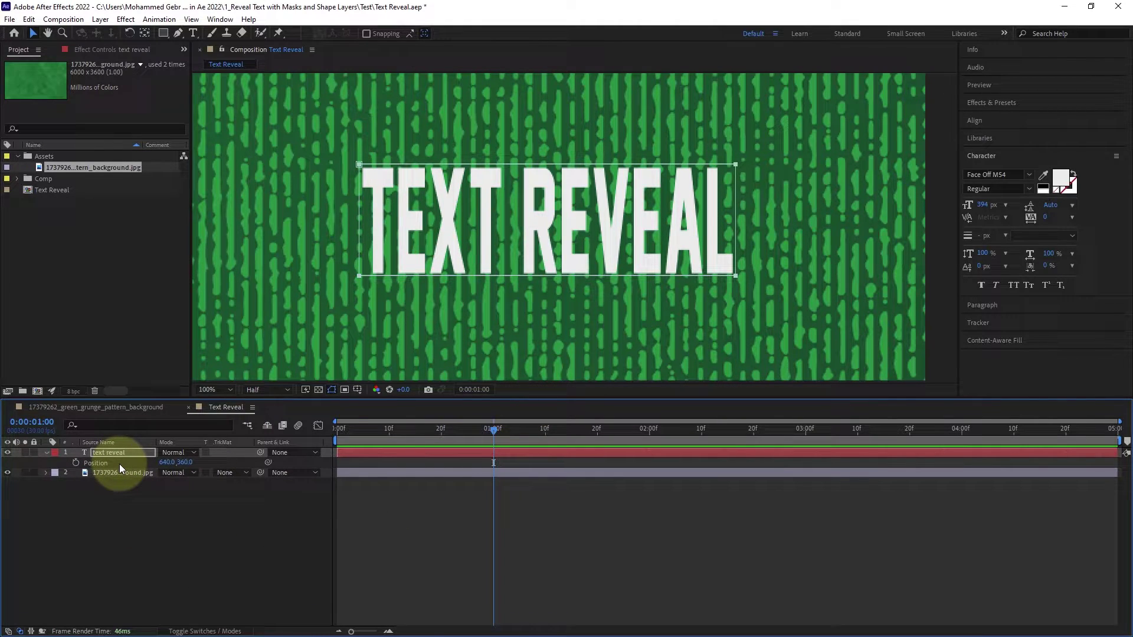
{"action": "left_click", "coordinate": [75, 463]}
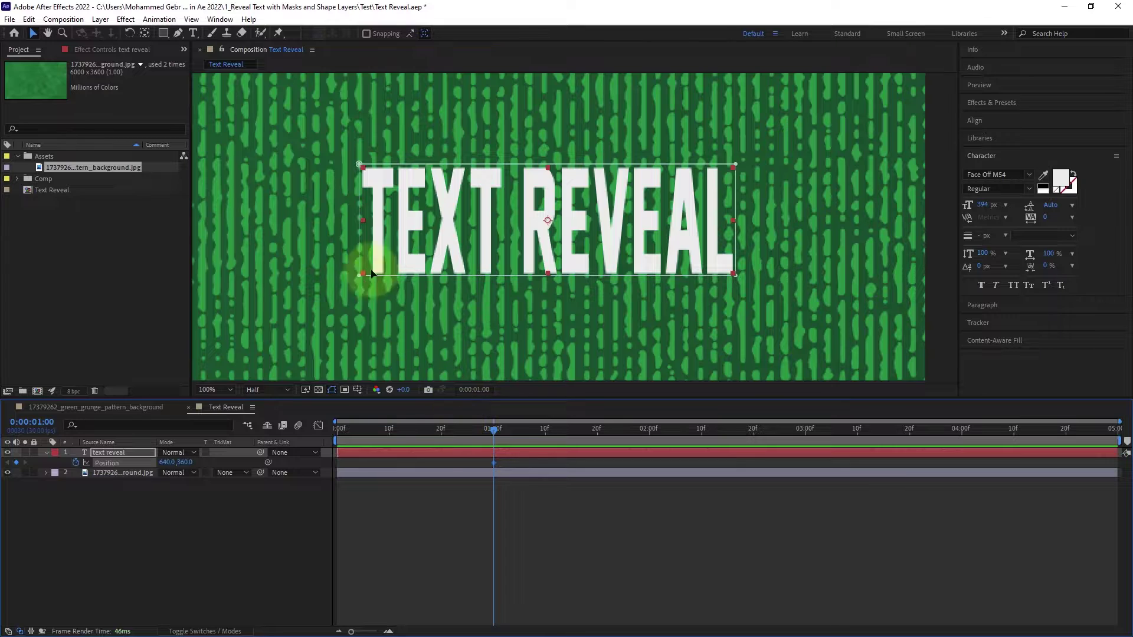
Show the rulers in the composition view and place a vertical guide along the right edge of the text
{"action": "left_click", "coordinate": [329, 133]}
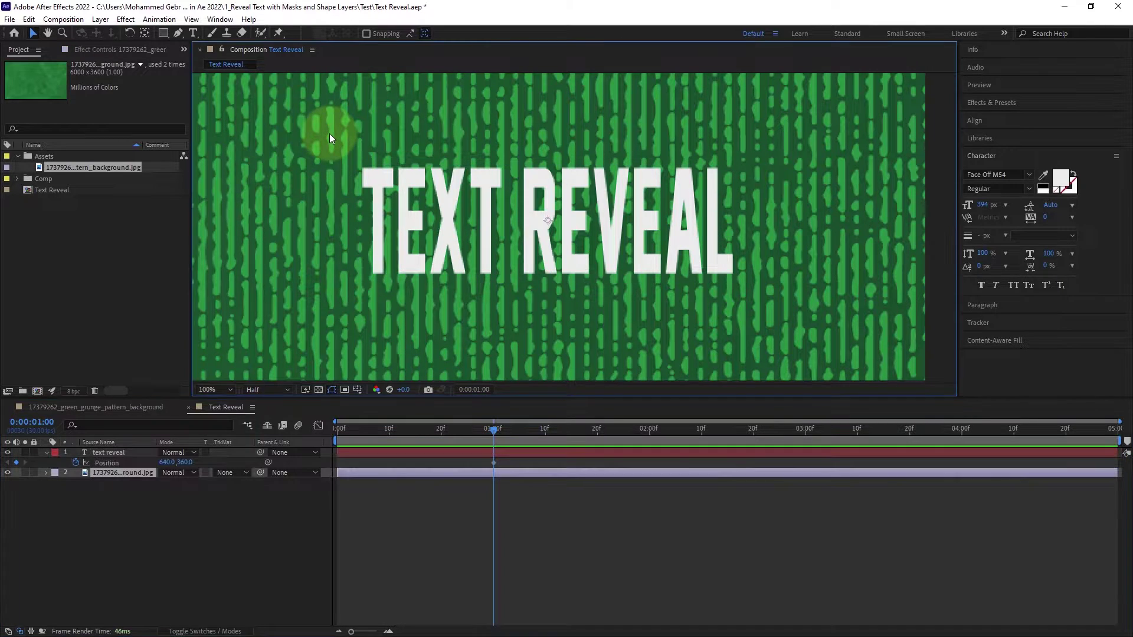
{"action": "key", "text": "ctrl+r"}
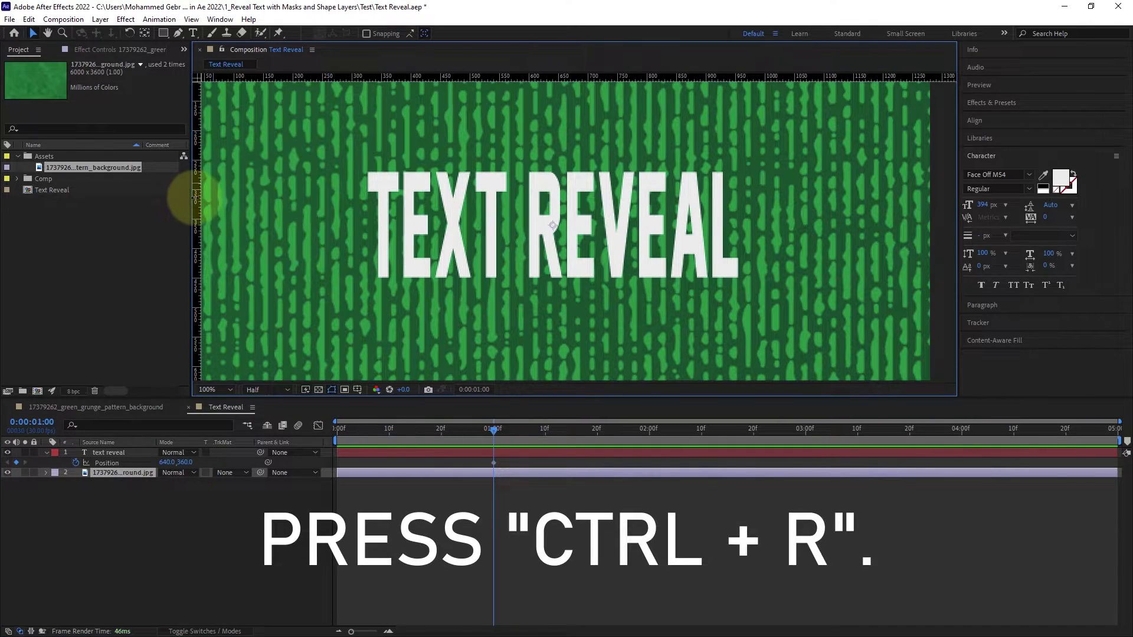
{"action": "left_click_drag", "start_coordinate": [394, 200], "coordinate": [739, 229]}
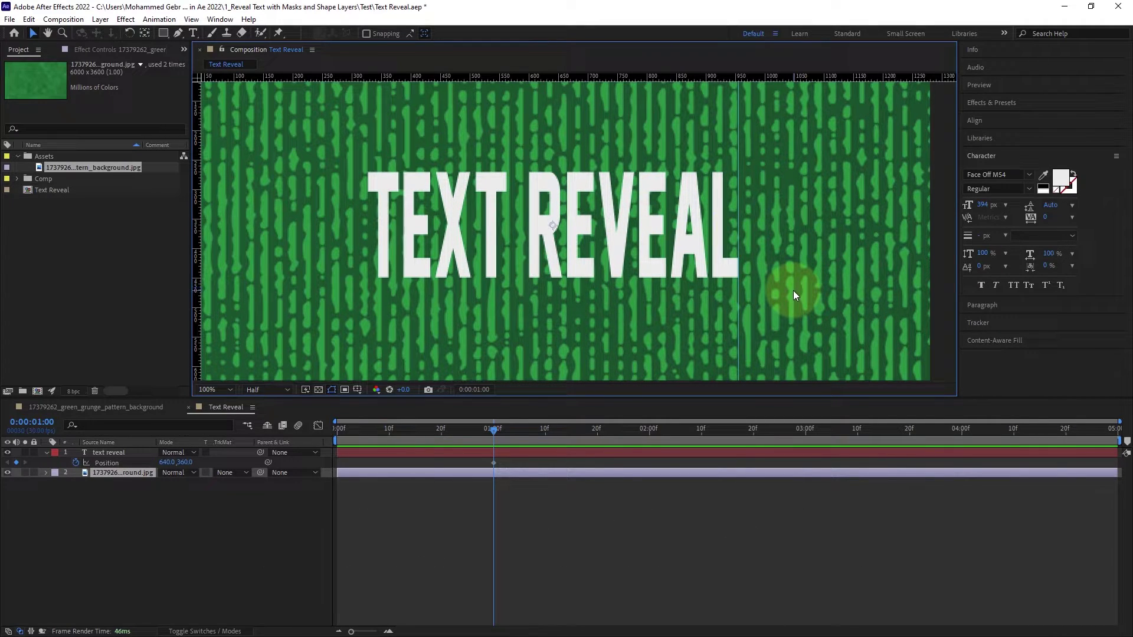
At the first frame, move the text reveal layer horizontally to about 1273, 360 so its collapsed mask meets the guide
{"action": "left_click", "coordinate": [111, 451]}
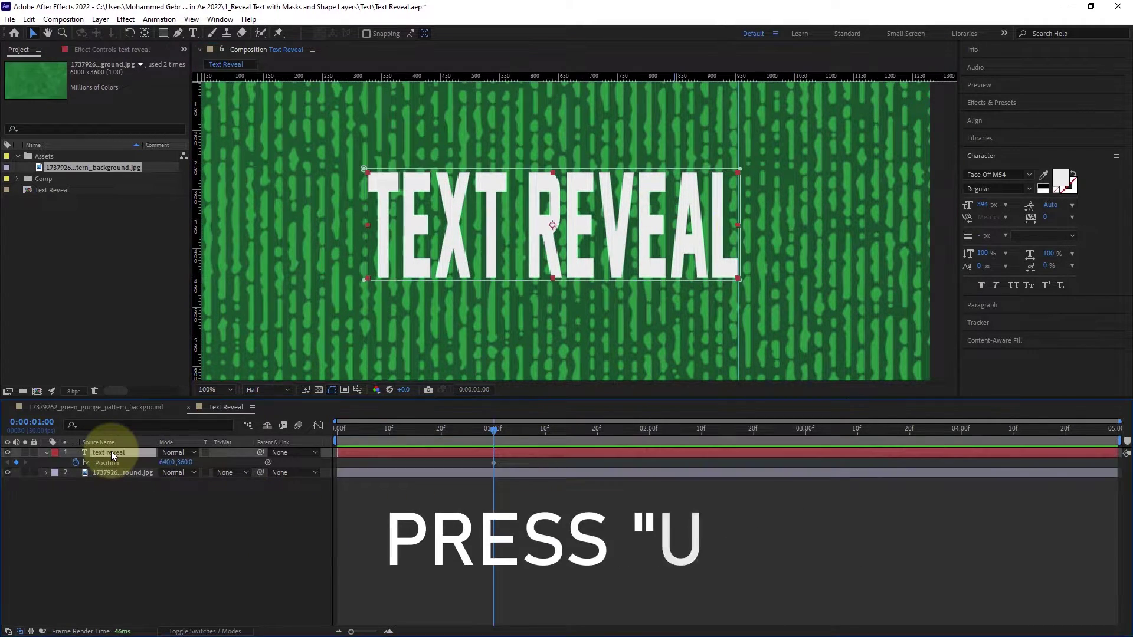
{"action": "key", "text": "u"}
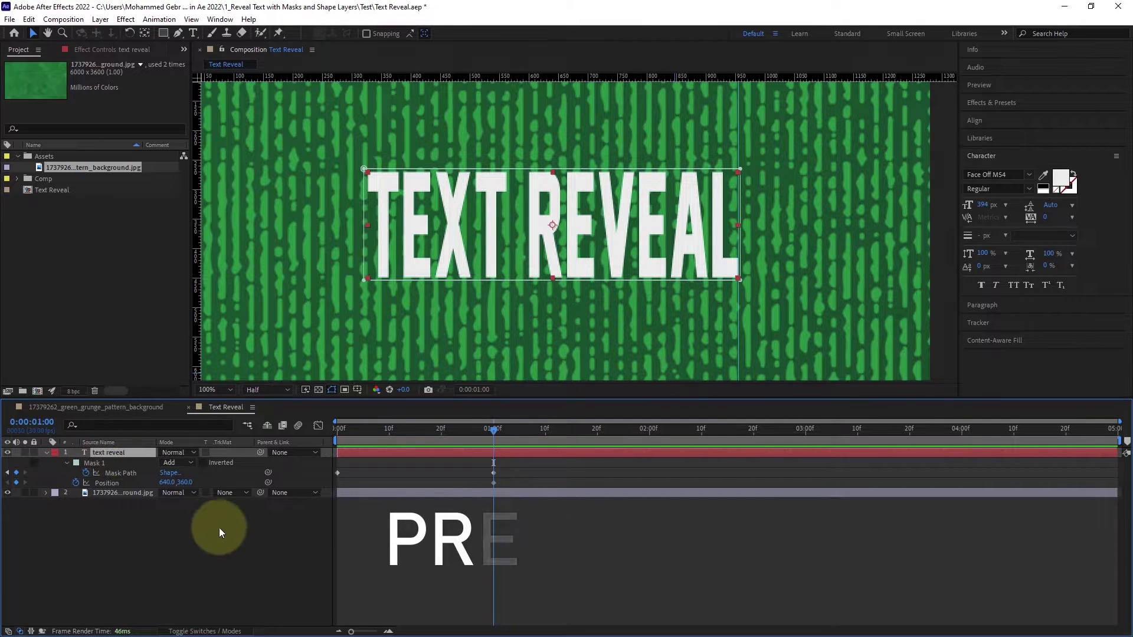
{"action": "left_click_drag", "start_coordinate": [493, 429], "coordinate": [276, 436]}
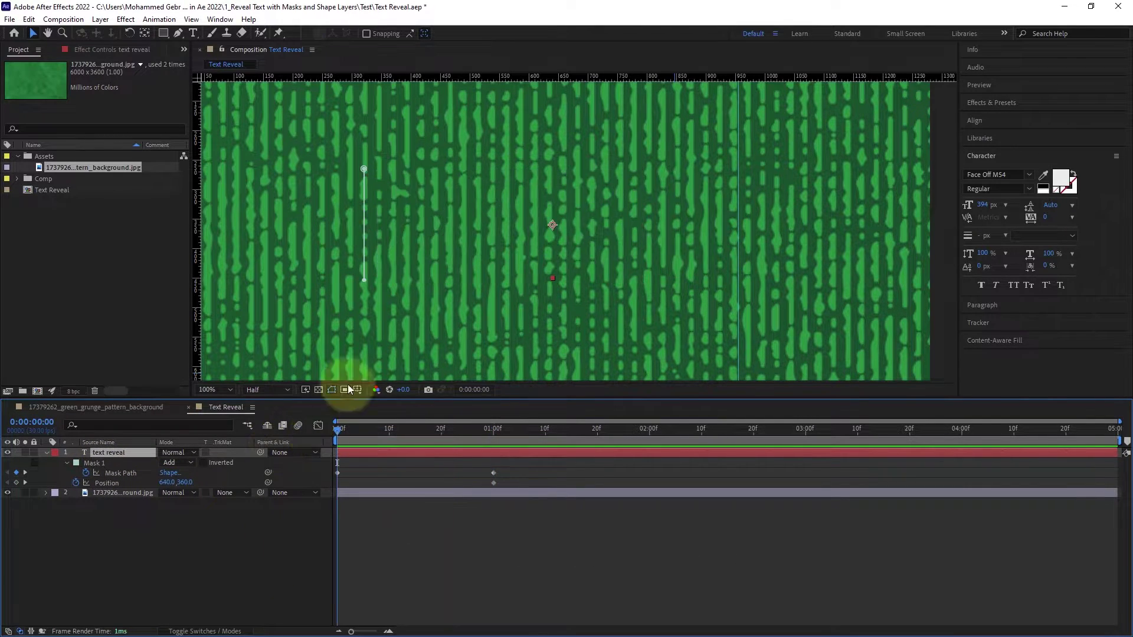
{"action": "left_click_drag", "start_coordinate": [553, 228], "coordinate": [681, 229]}
{"action": "left_click_drag", "start_coordinate": [791, 228], "coordinate": [929, 223]}
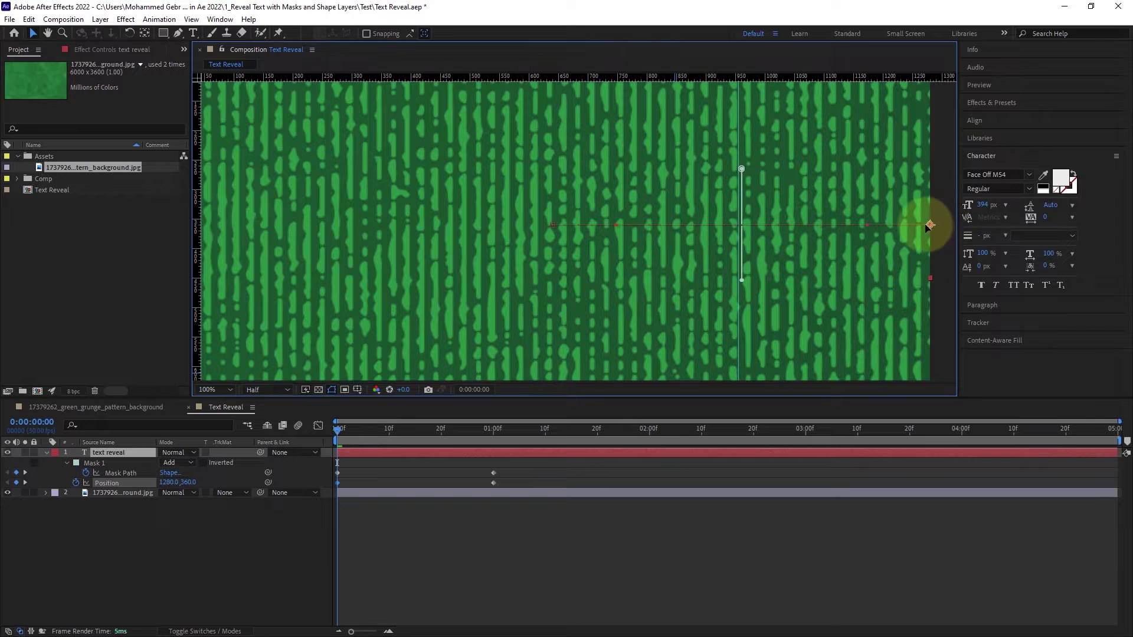
Preview the combined mask and position animation from the first frame, checking how the text emerges at the guide
{"action": "left_click", "coordinate": [190, 531]}
{"action": "key", "text": "space"}
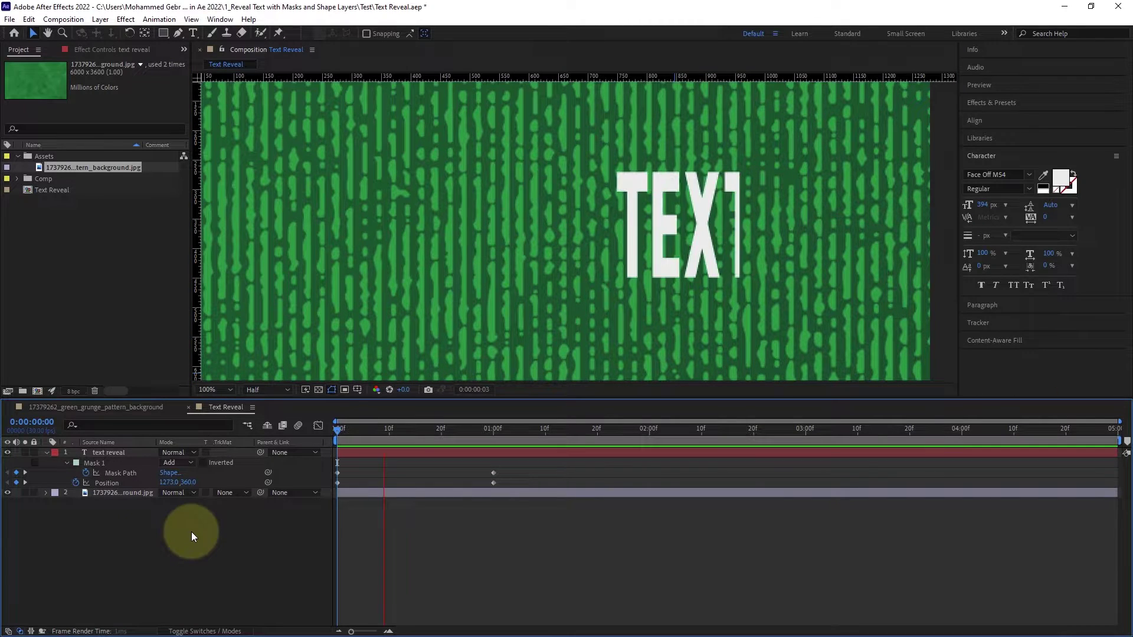
{"action": "left_click", "coordinate": [613, 430]}
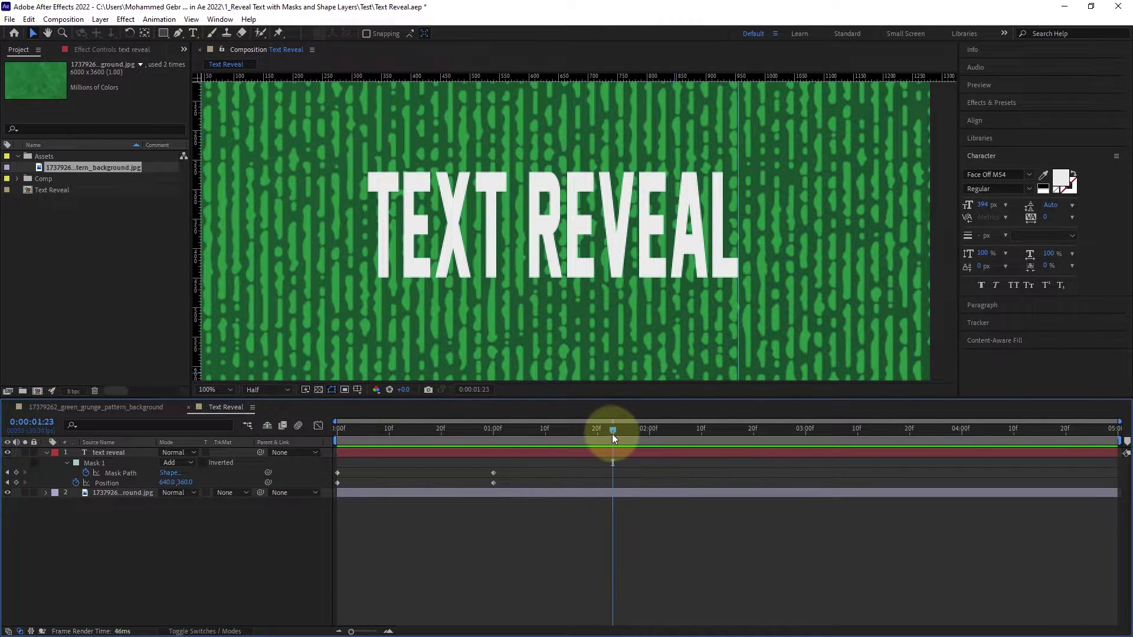
{"action": "mouse_move", "coordinate": [489, 440]}
{"action": "left_mouse_down"}
{"action": "mouse_move", "coordinate": [342, 472]}
{"action": "mouse_move", "coordinate": [482, 476]}
{"action": "mouse_move", "coordinate": [292, 483]}
{"action": "left_mouse_up"}
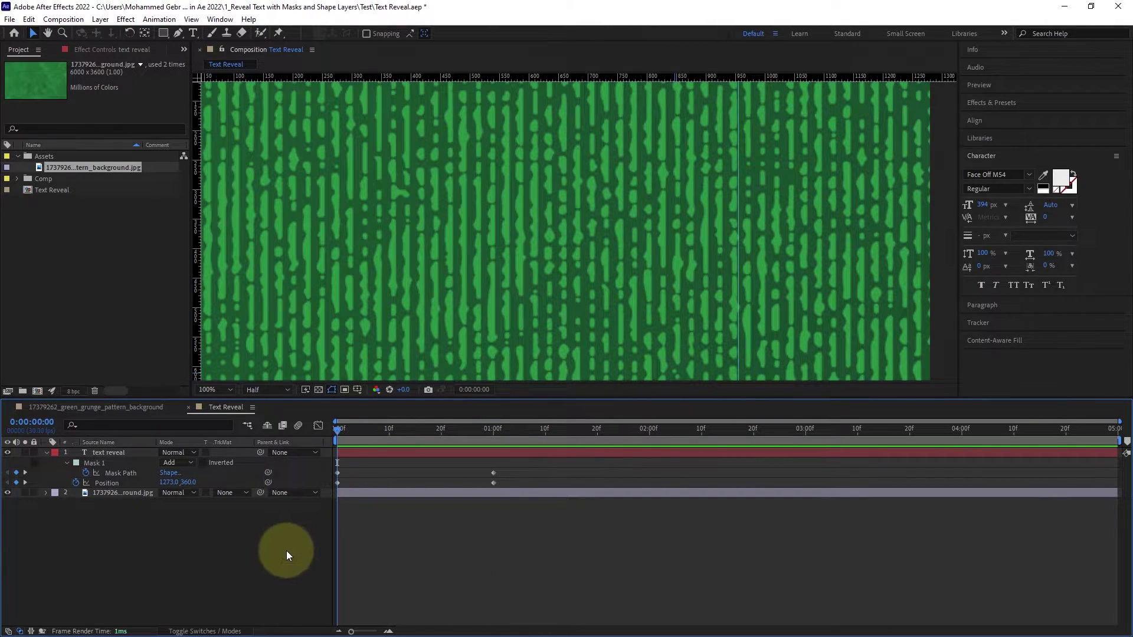
{"action": "key", "text": "space"}
{"action": "key", "text": "space"}
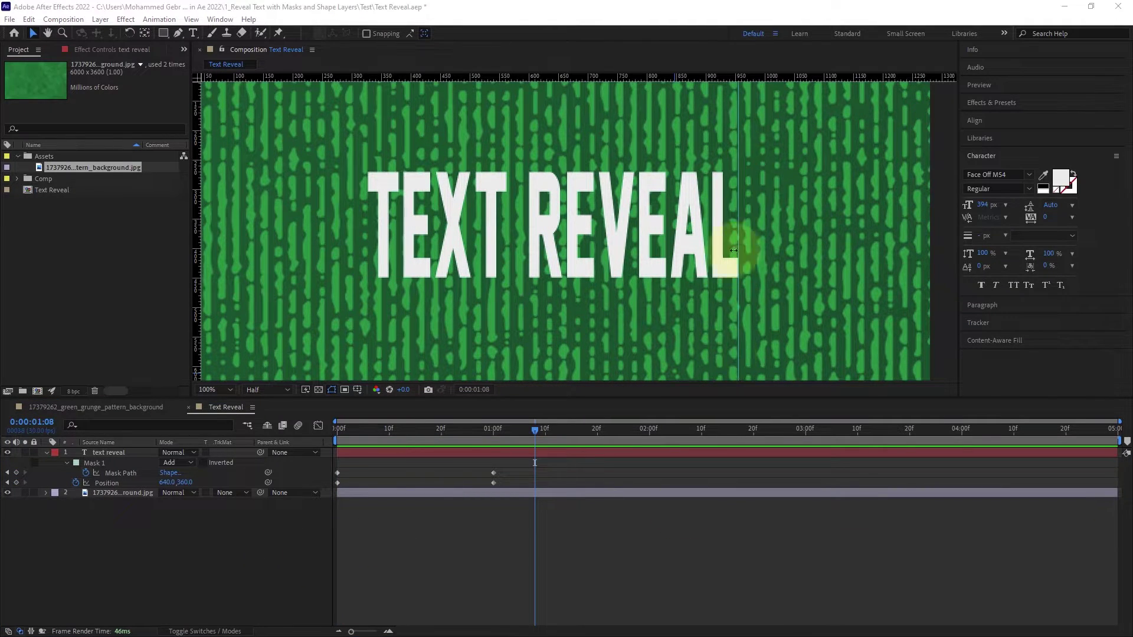
{"action": "left_click", "coordinate": [721, 264]}
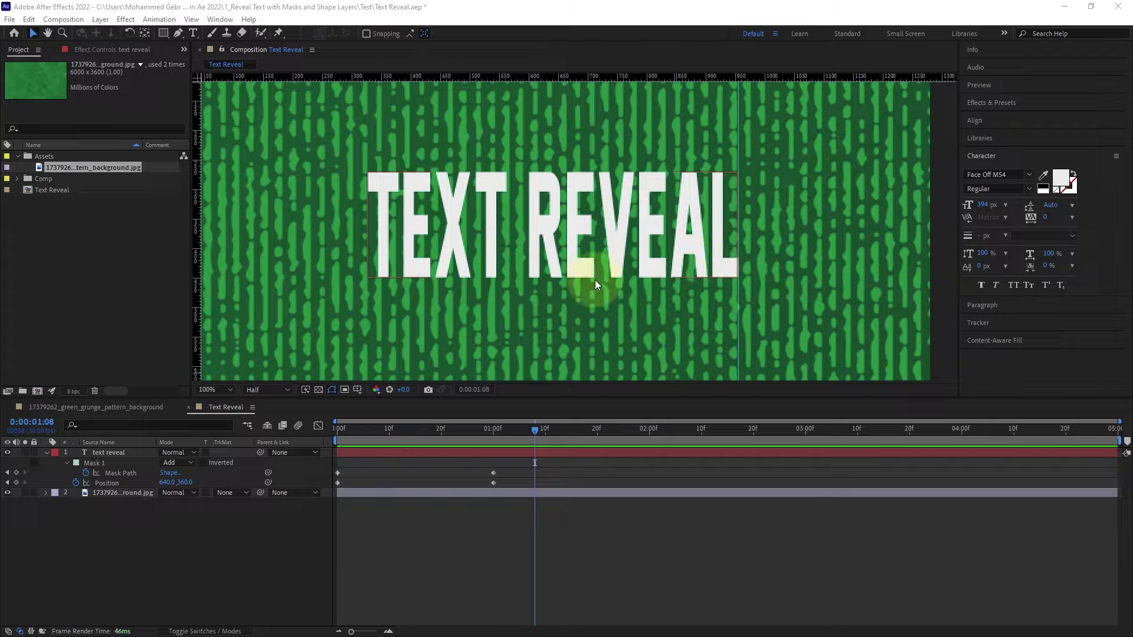
{"action": "left_click", "coordinate": [402, 317]}
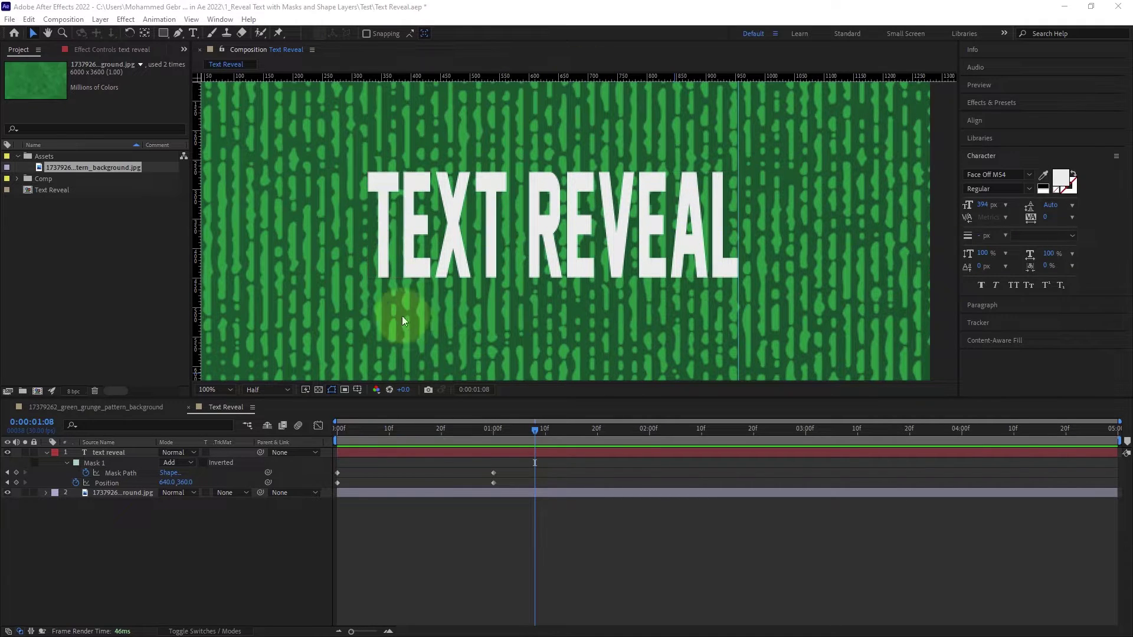
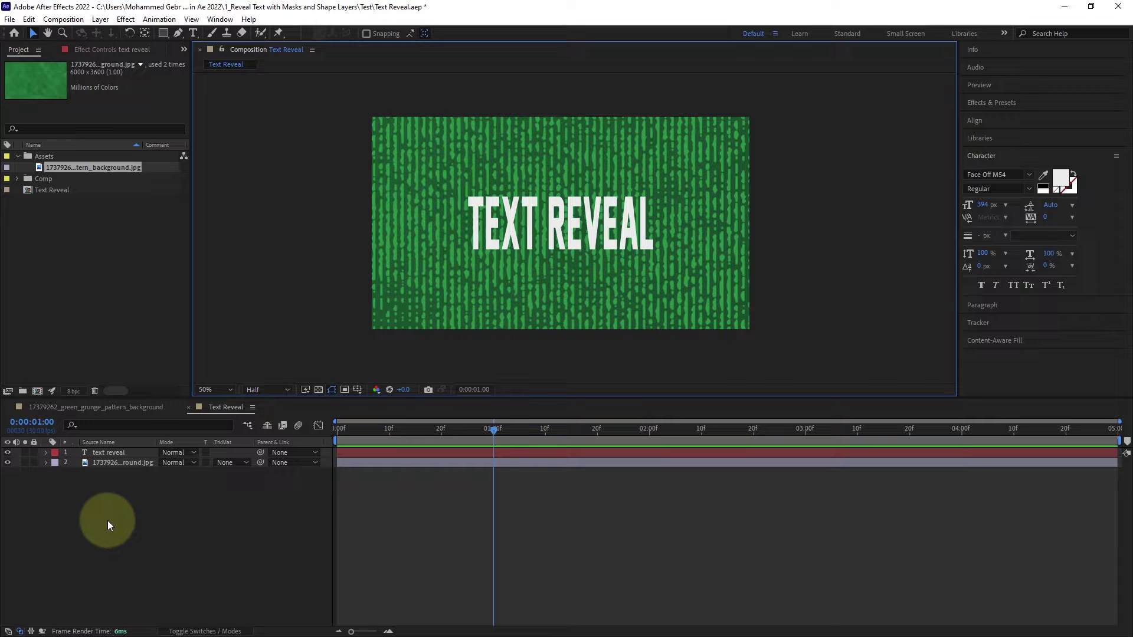
With no layer selected, draw a rectangle shape with a green fill that covers the whole text
{"action": "left_click", "coordinate": [108, 520]}
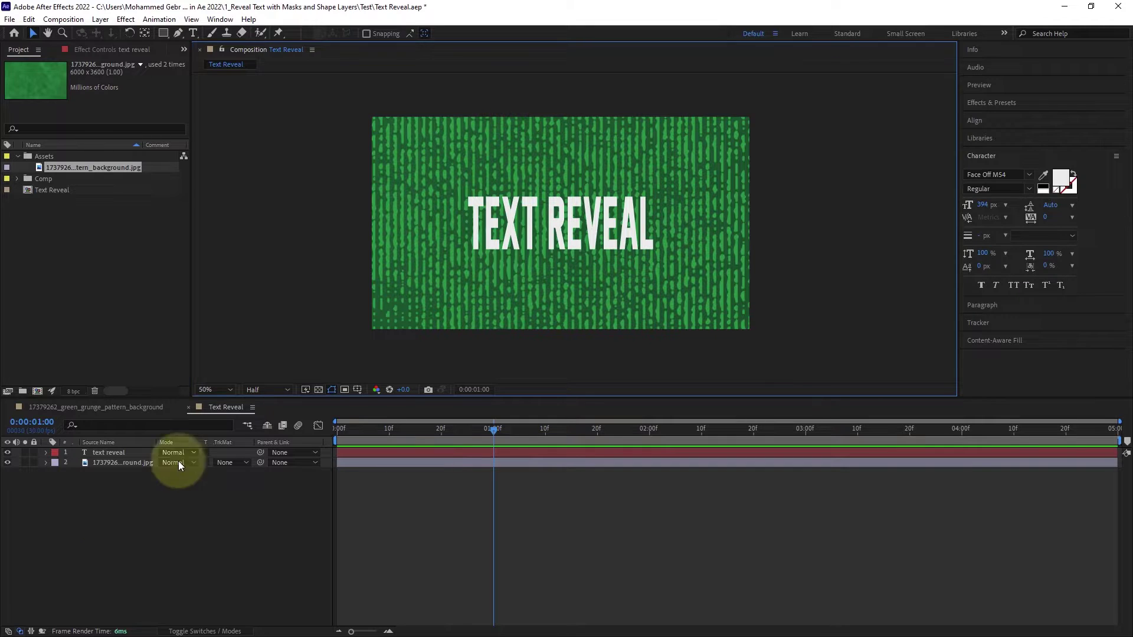
{"action": "left_click", "coordinate": [164, 34]}
{"action": "mouse_move", "coordinate": [462, 191]}
{"action": "left_mouse_down"}
{"action": "mouse_move", "coordinate": [515, 248]}
{"action": "mouse_move", "coordinate": [658, 251]}
{"action": "left_mouse_up"}
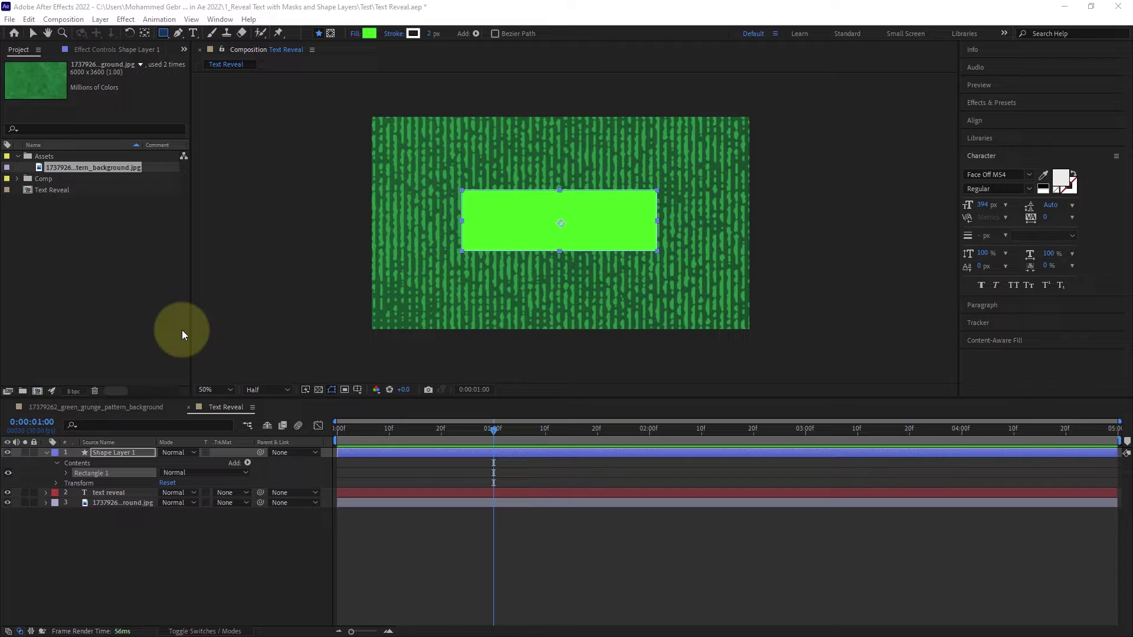
{"action": "left_click", "coordinate": [210, 525]}
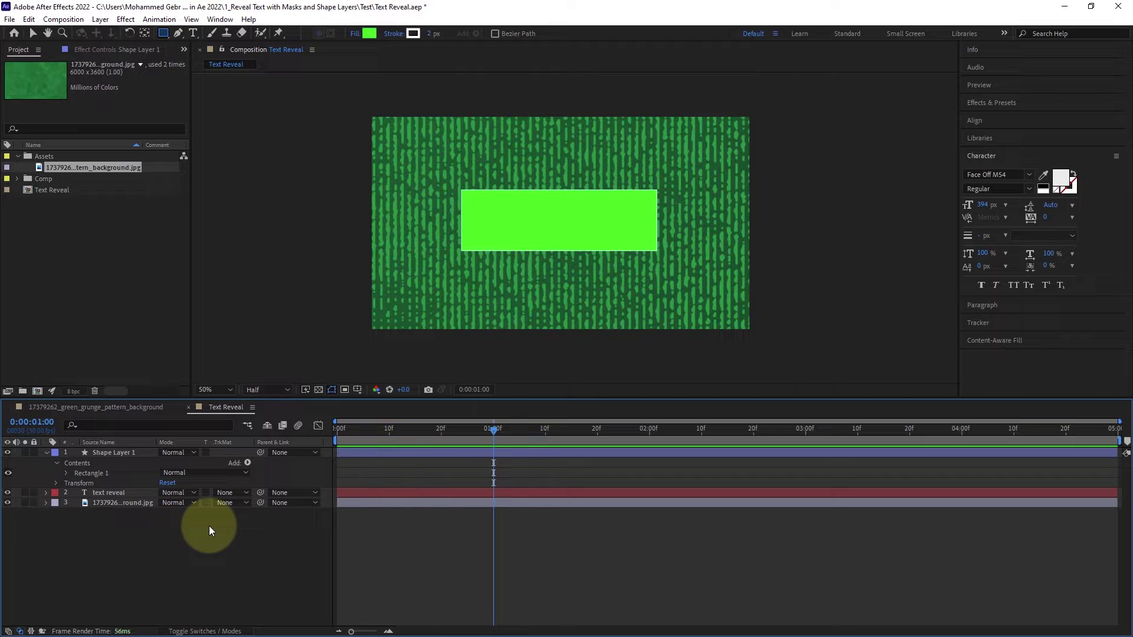
Set the text reveal layer's track matte to Alpha Matte "Shape Layer 1"
{"action": "left_click", "coordinate": [116, 494]}
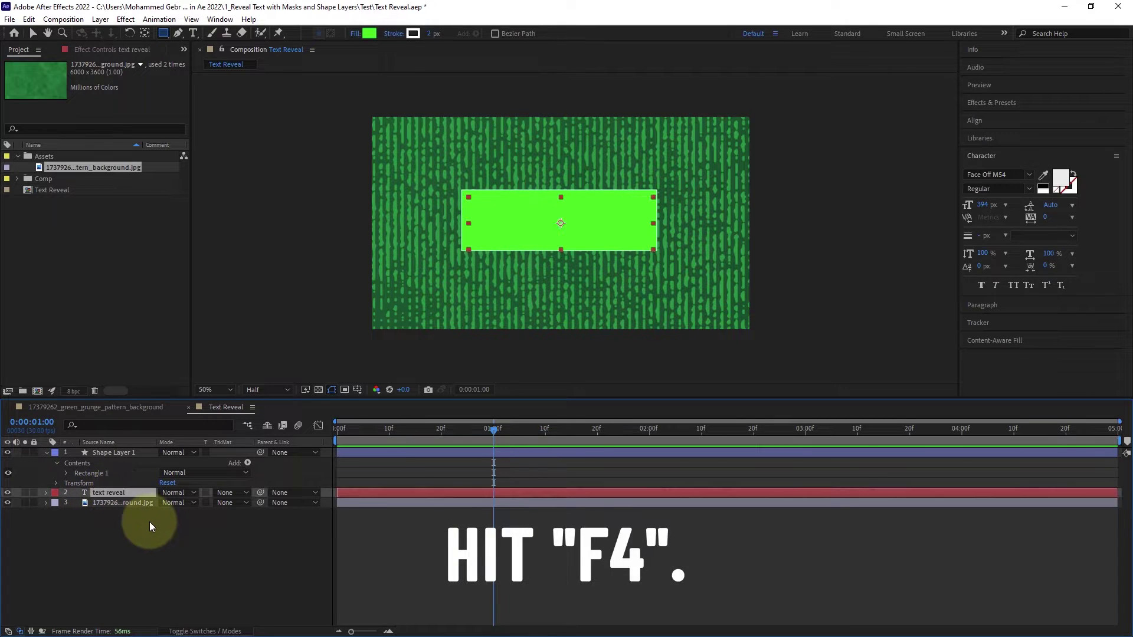
{"action": "key", "text": "F4"}
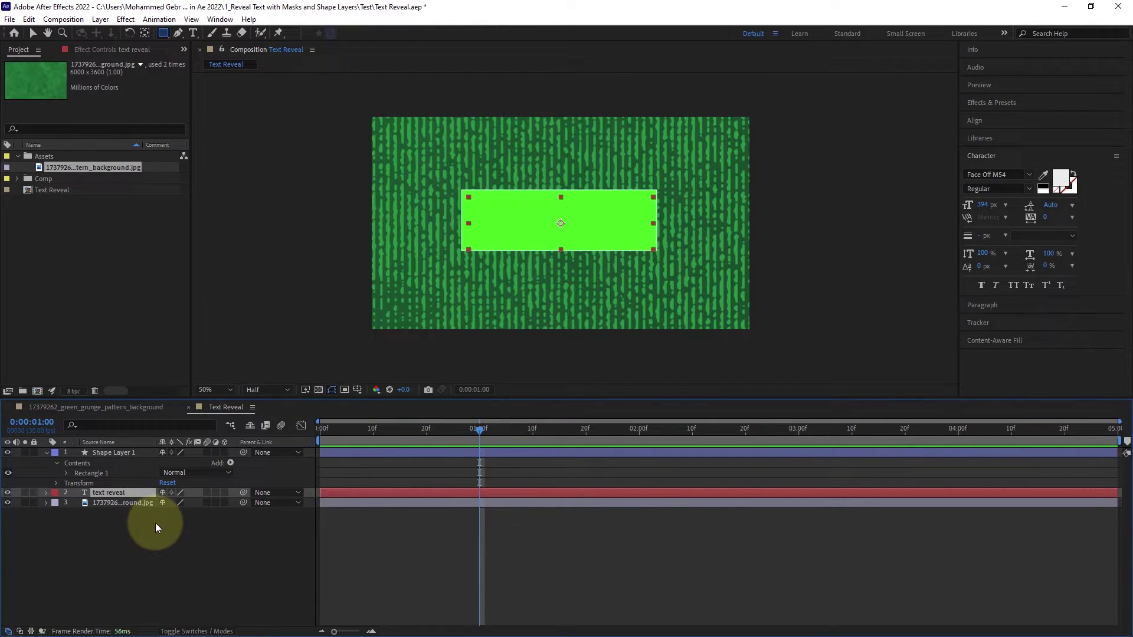
{"action": "key", "text": "F4"}
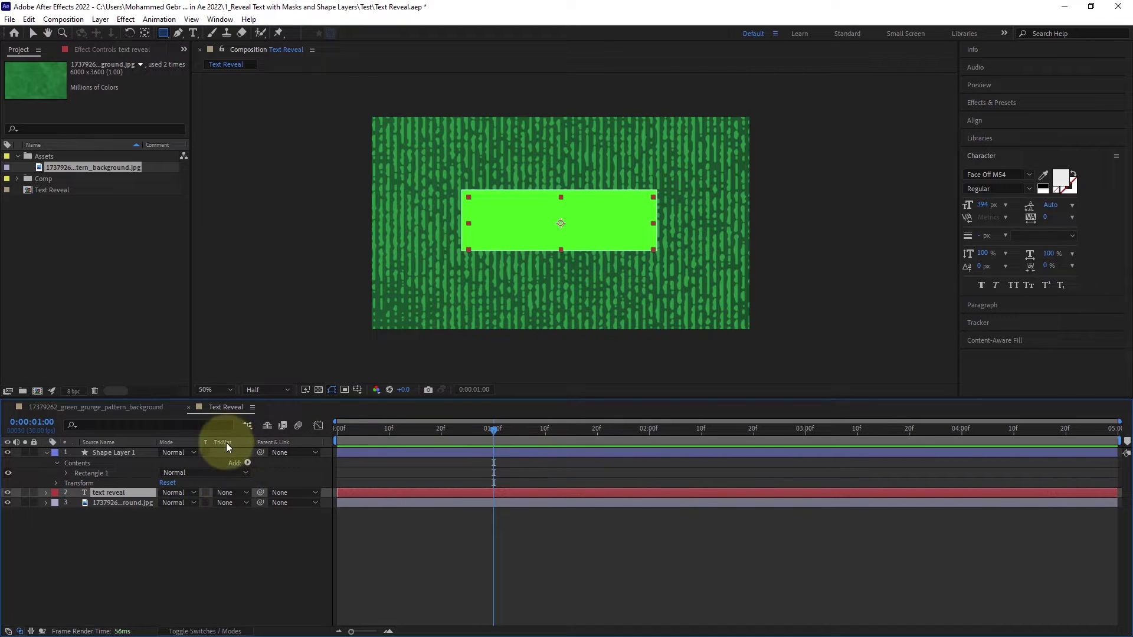
{"action": "key", "text": "F4"}
{"action": "key", "text": "F4"}
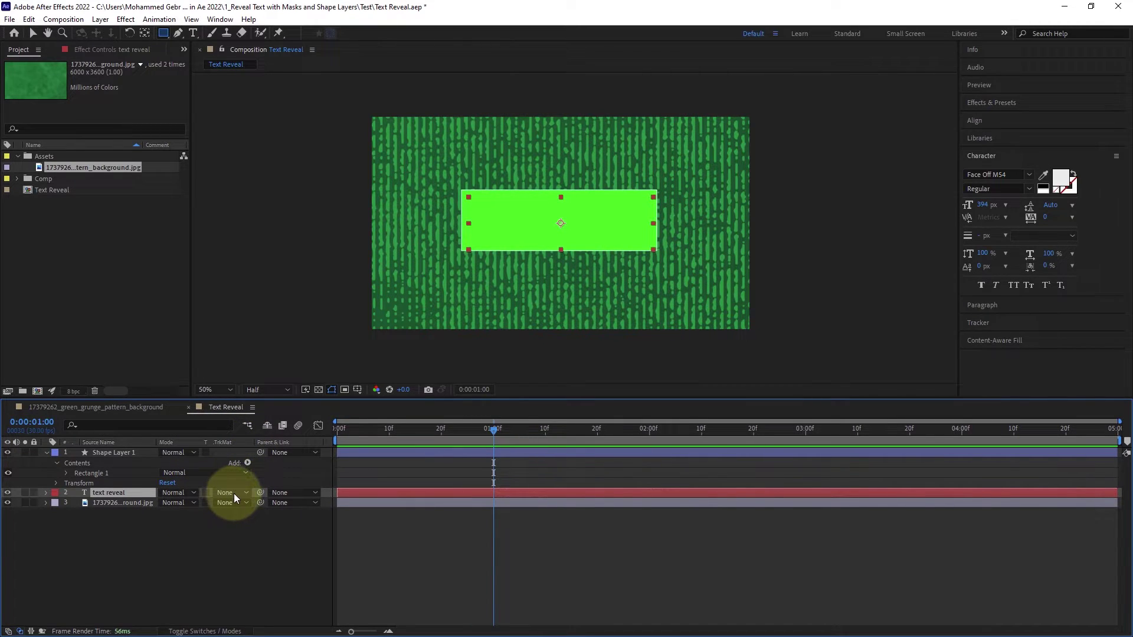
{"action": "left_click", "coordinate": [234, 494]}
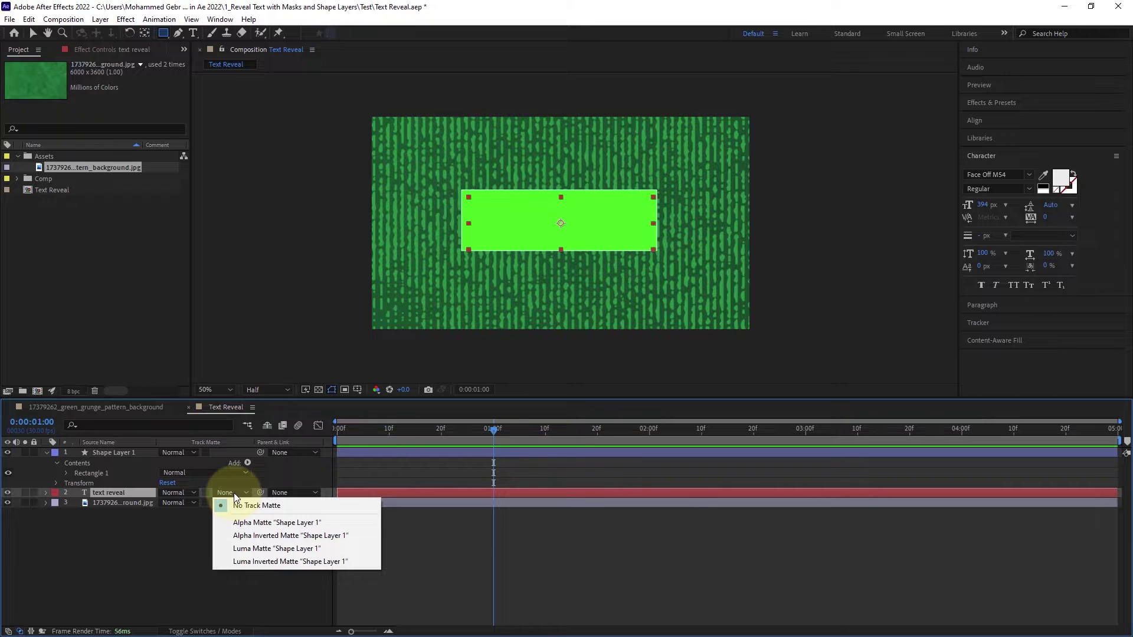
{"action": "left_click", "coordinate": [212, 440]}
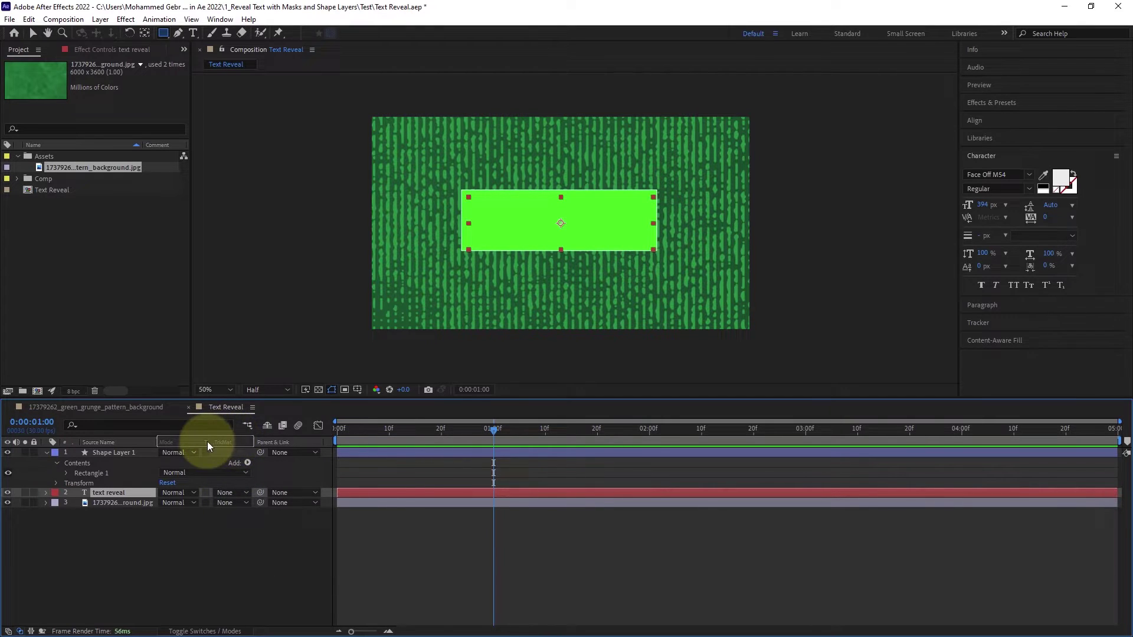
{"action": "left_click", "coordinate": [228, 491]}
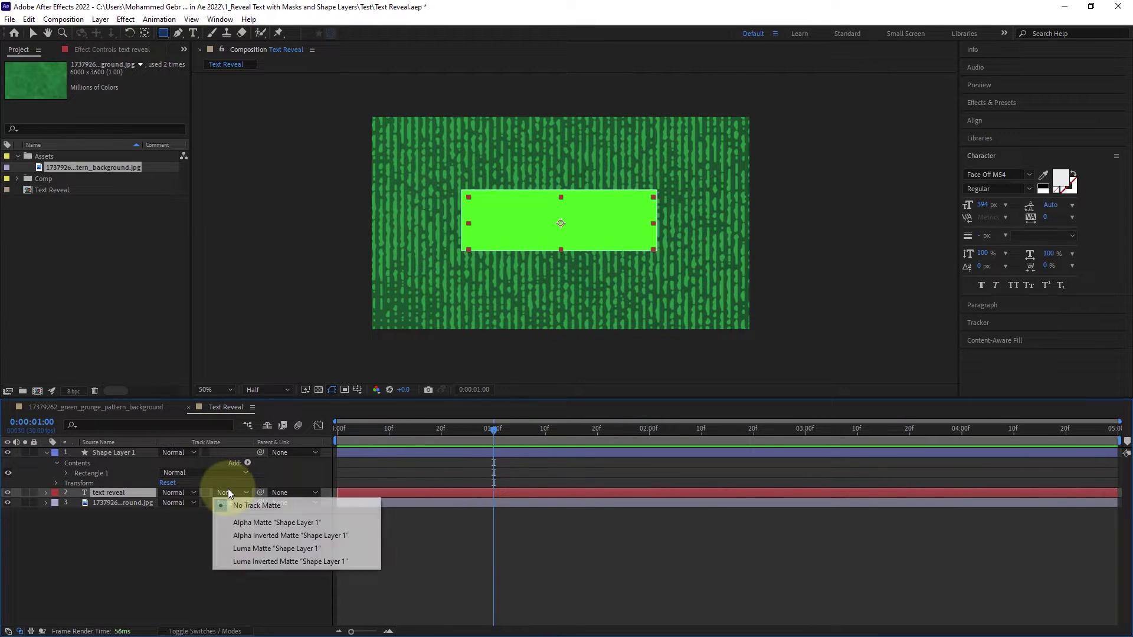
{"action": "left_click", "coordinate": [232, 523]}
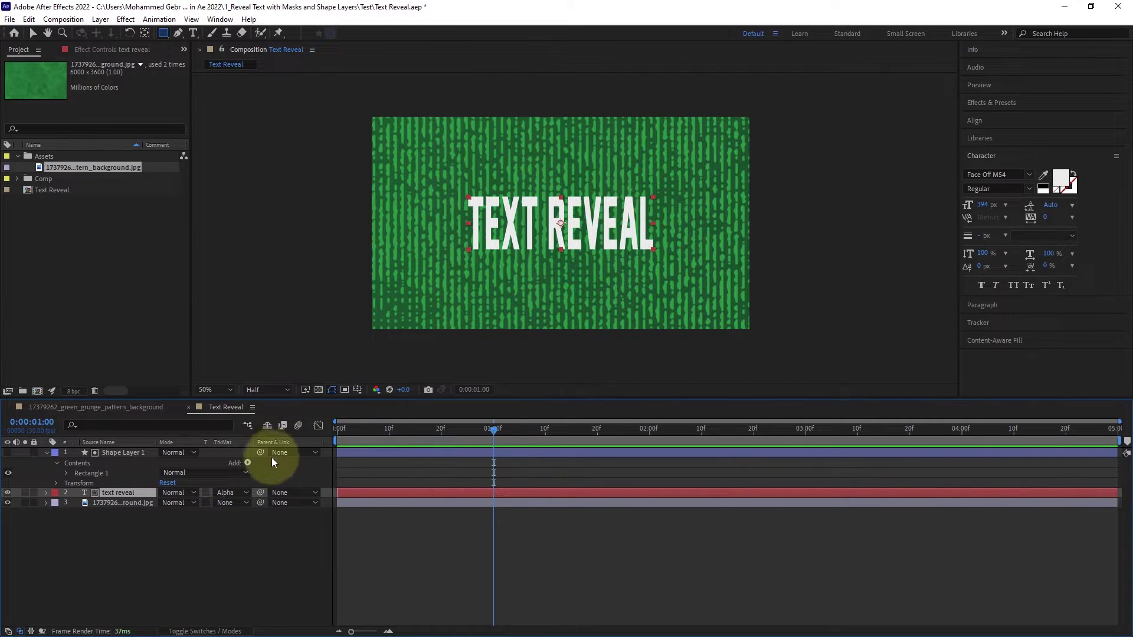
Try moving the matte rectangle off the text and toggling its visibility, and undo the move
{"action": "left_click", "coordinate": [33, 31]}
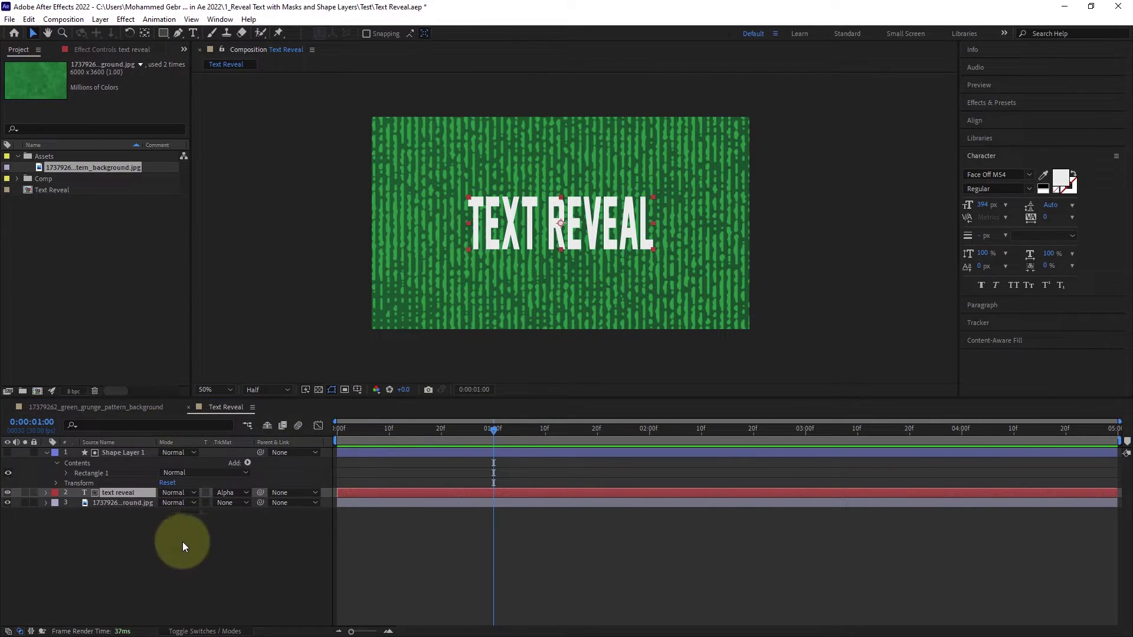
{"action": "left_click", "coordinate": [115, 451]}
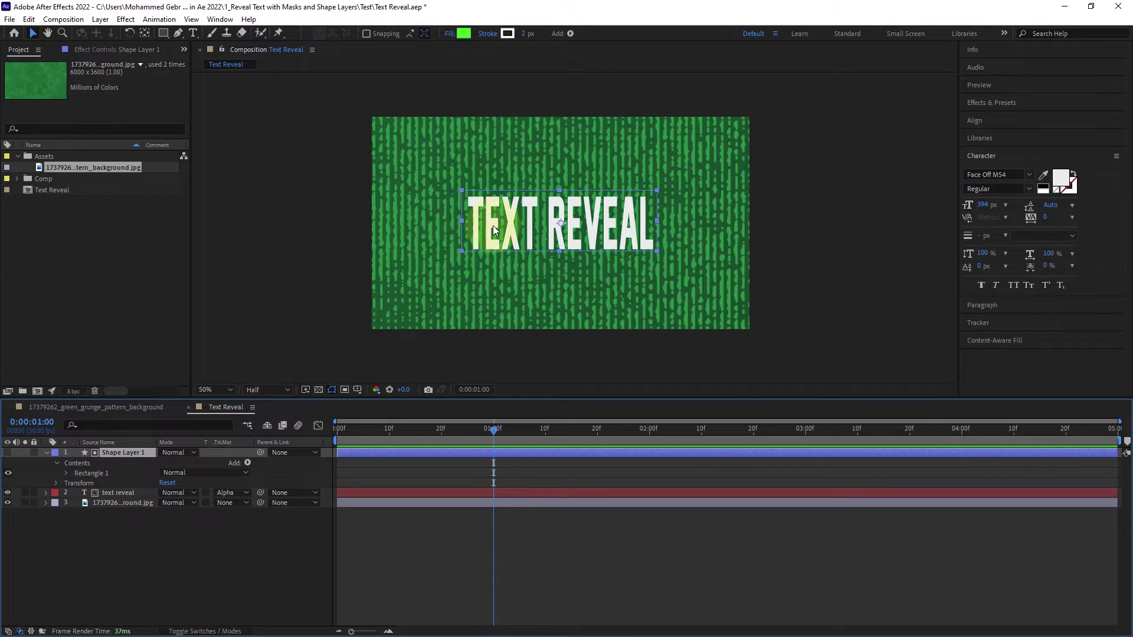
{"action": "left_click_drag", "start_coordinate": [493, 229], "coordinate": [494, 260]}
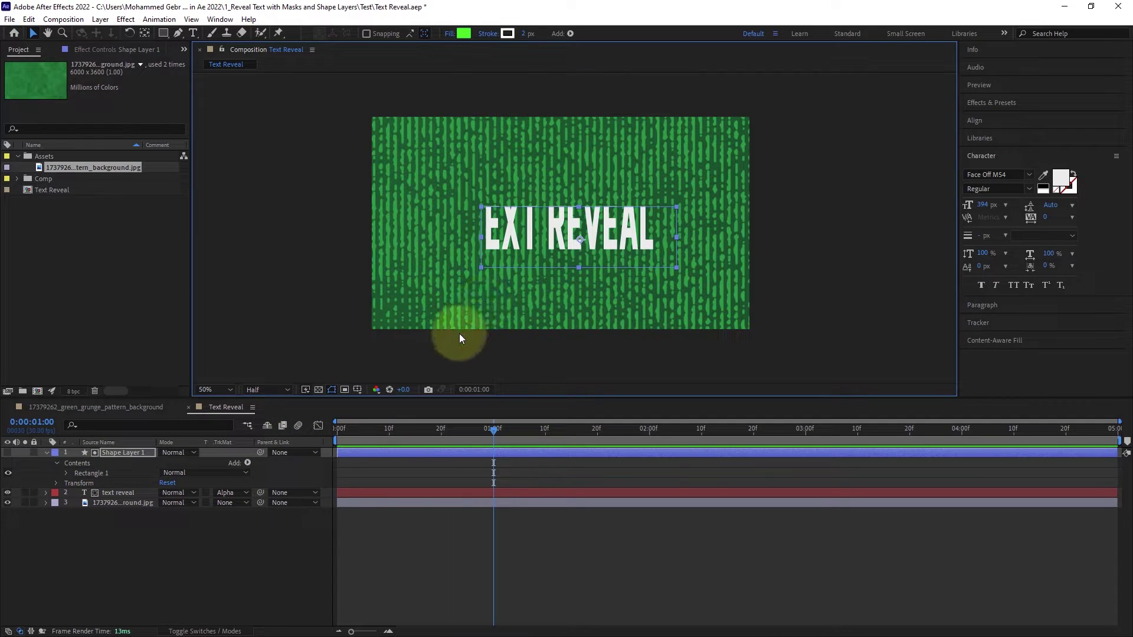
{"action": "left_click", "coordinate": [8, 453]}
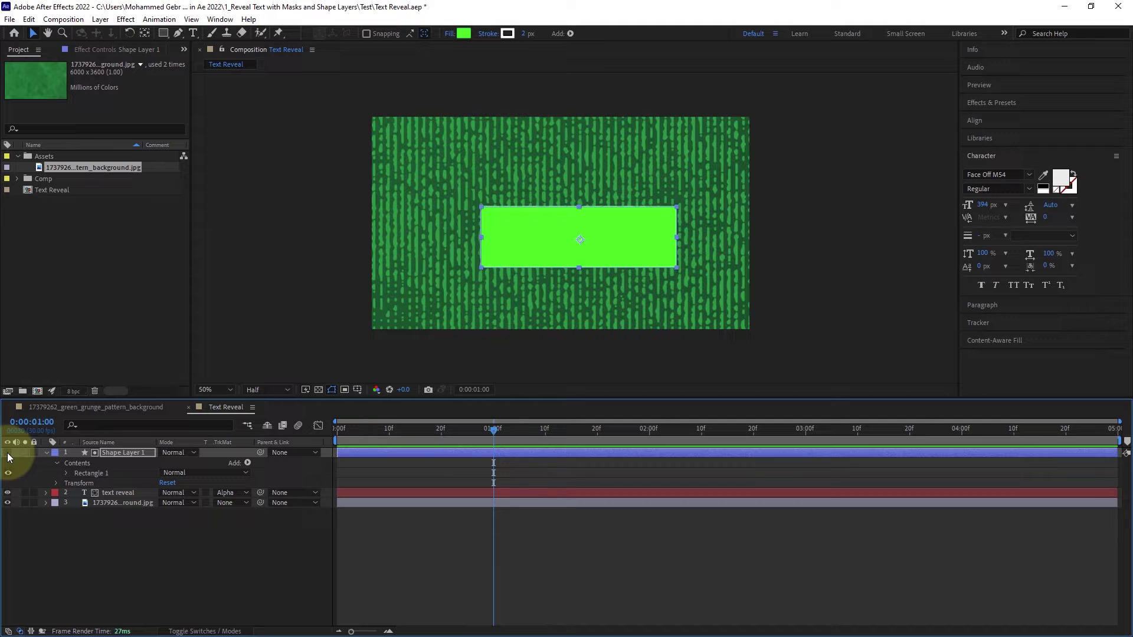
{"action": "left_click", "coordinate": [7, 452]}
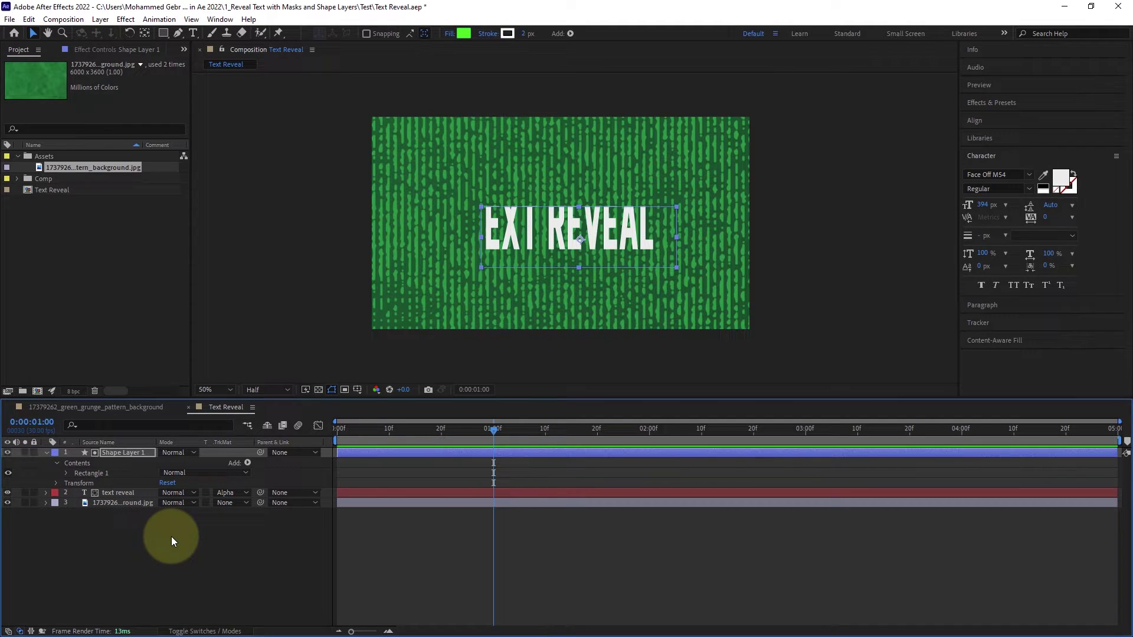
{"action": "key", "text": "ctrl+z"}
{"action": "key", "text": "ctrl+shift+z"}
{"action": "key", "text": "ctrl+shift+z"}
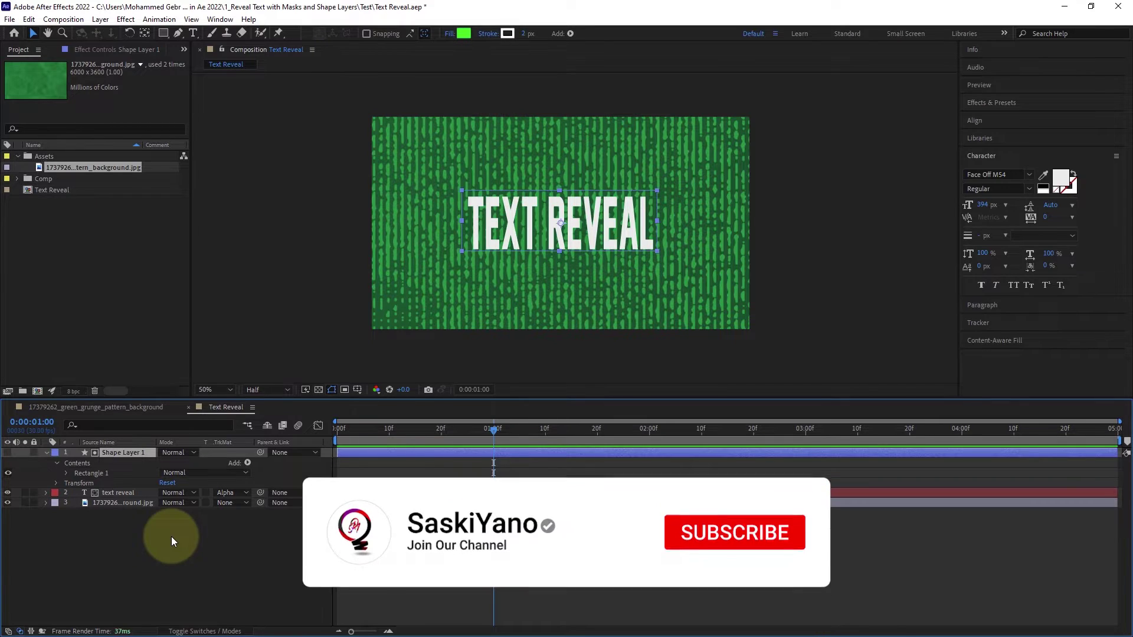
{"action": "left_click_drag", "start_coordinate": [529, 226], "coordinate": [649, 202]}
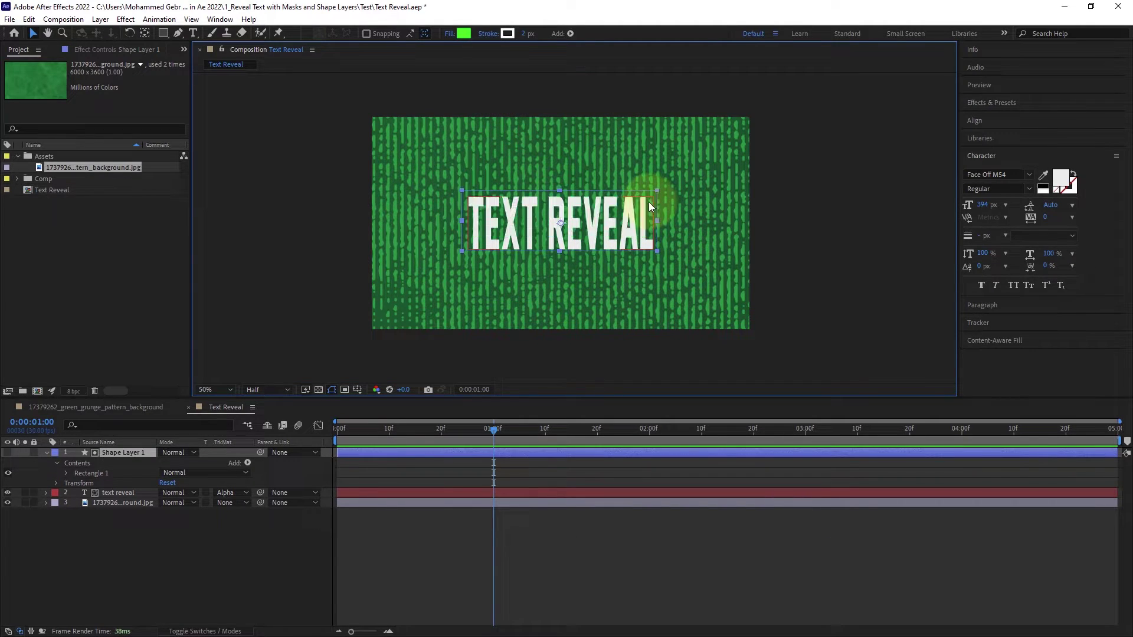
Set a Position keyframe on the text reveal layer at 0:00:01:00, and go to the first frame
{"action": "left_click", "coordinate": [127, 490]}
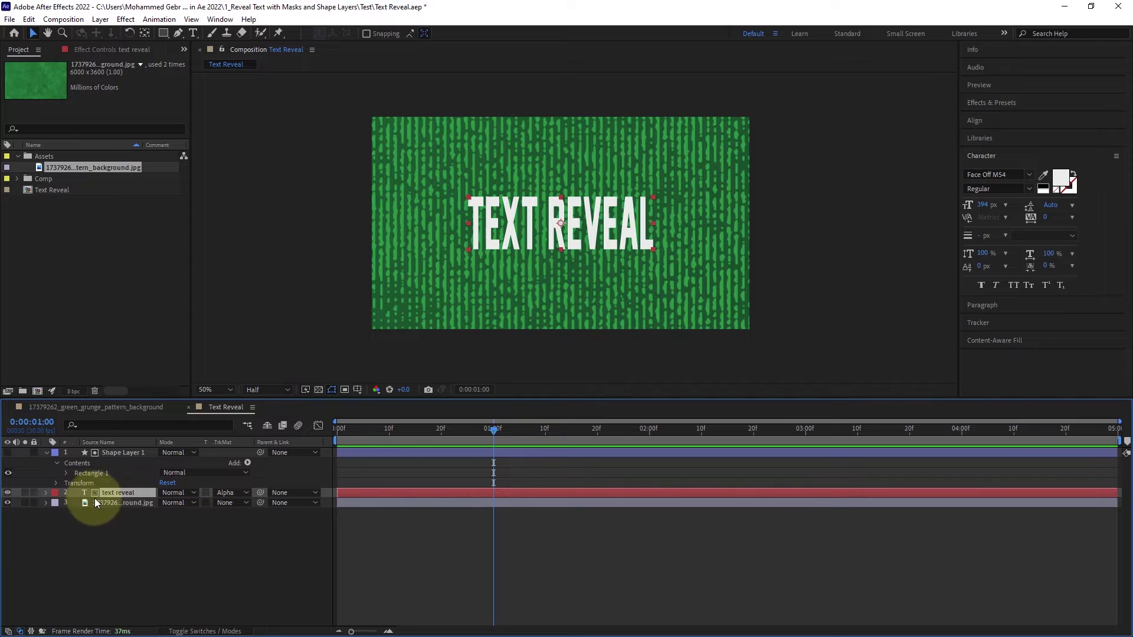
{"action": "key", "text": "p"}
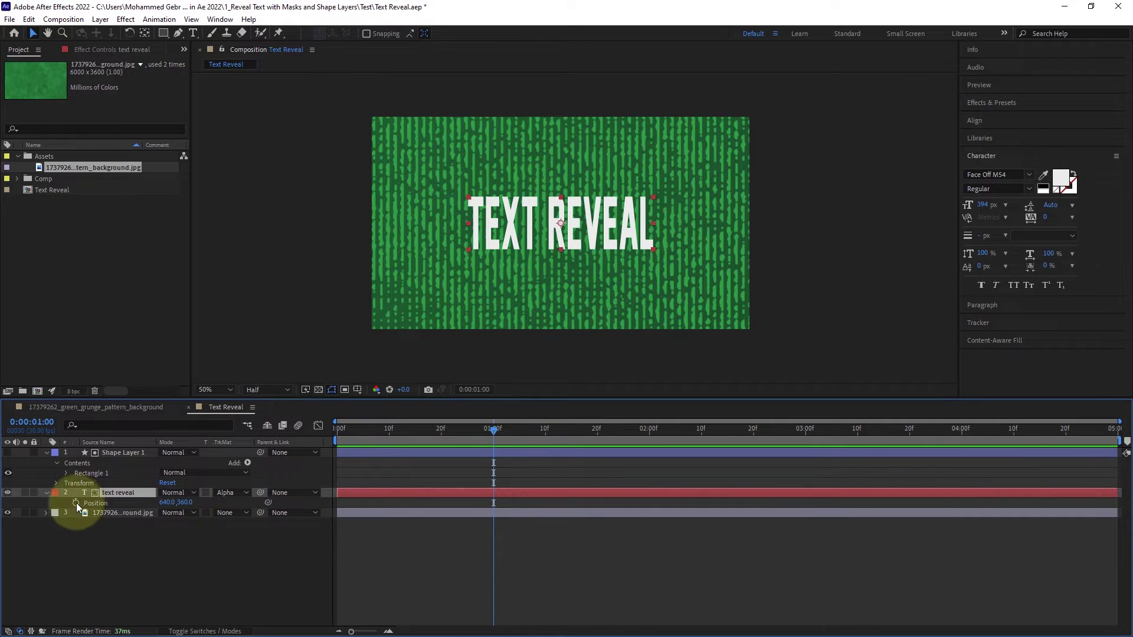
{"action": "left_click", "coordinate": [76, 502]}
{"action": "left_click_drag", "start_coordinate": [425, 431], "coordinate": [286, 443]}
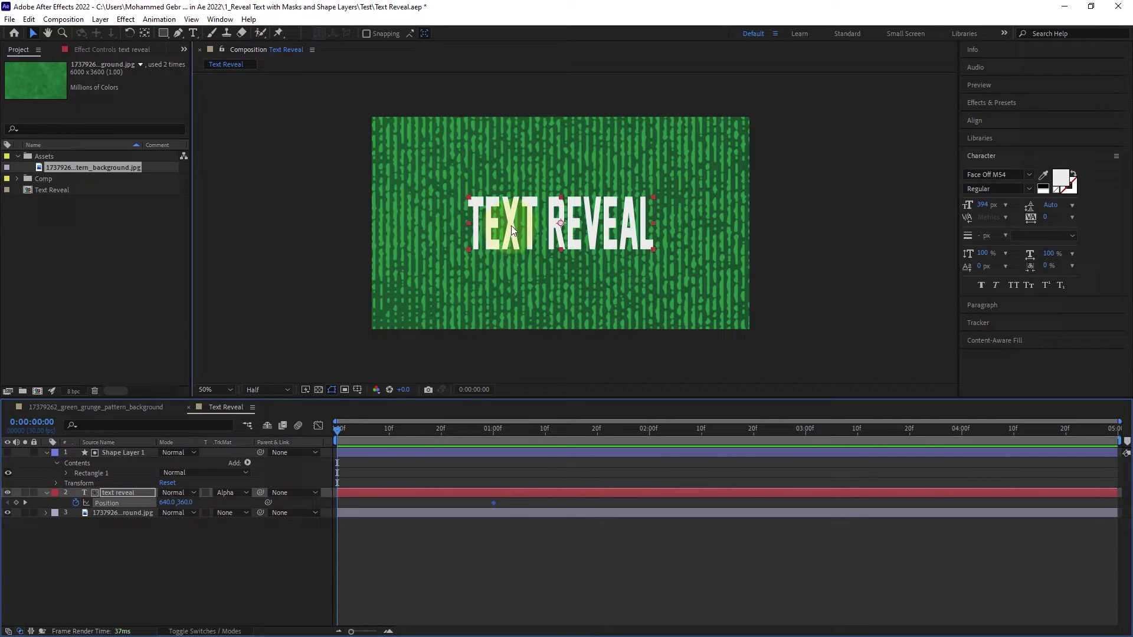
At the first frame, move the text beyond the matte to Position 1296, 360, apply Easy Ease to both Position keyframes, and preview the reveal
{"action": "left_click_drag", "start_coordinate": [513, 227], "coordinate": [706, 221]}
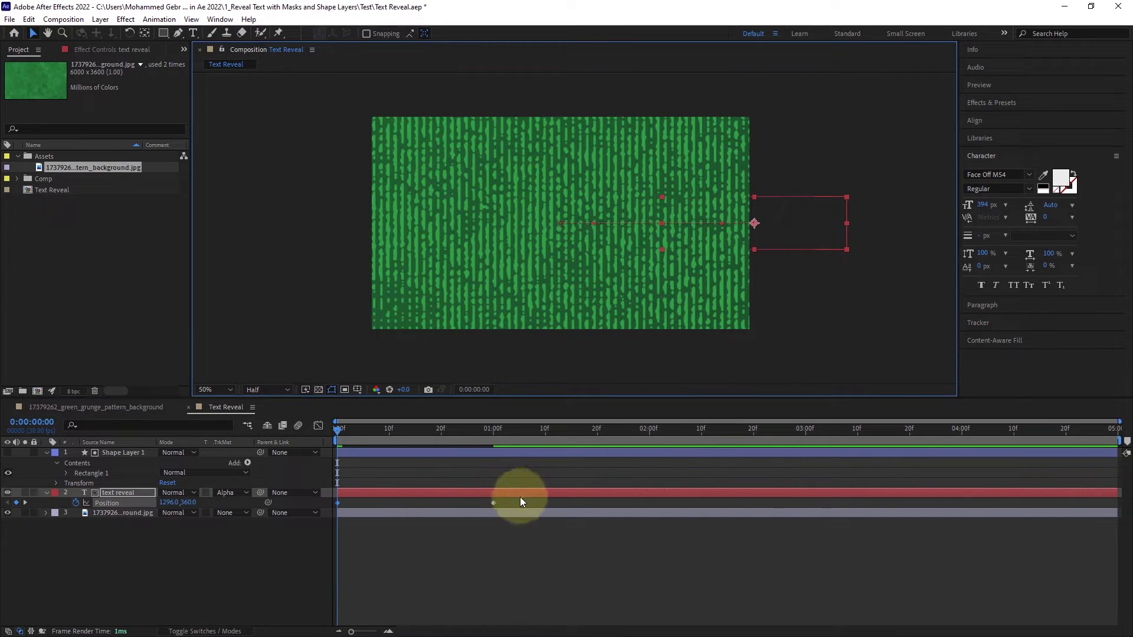
{"action": "left_click_drag", "start_coordinate": [522, 502], "coordinate": [318, 519]}
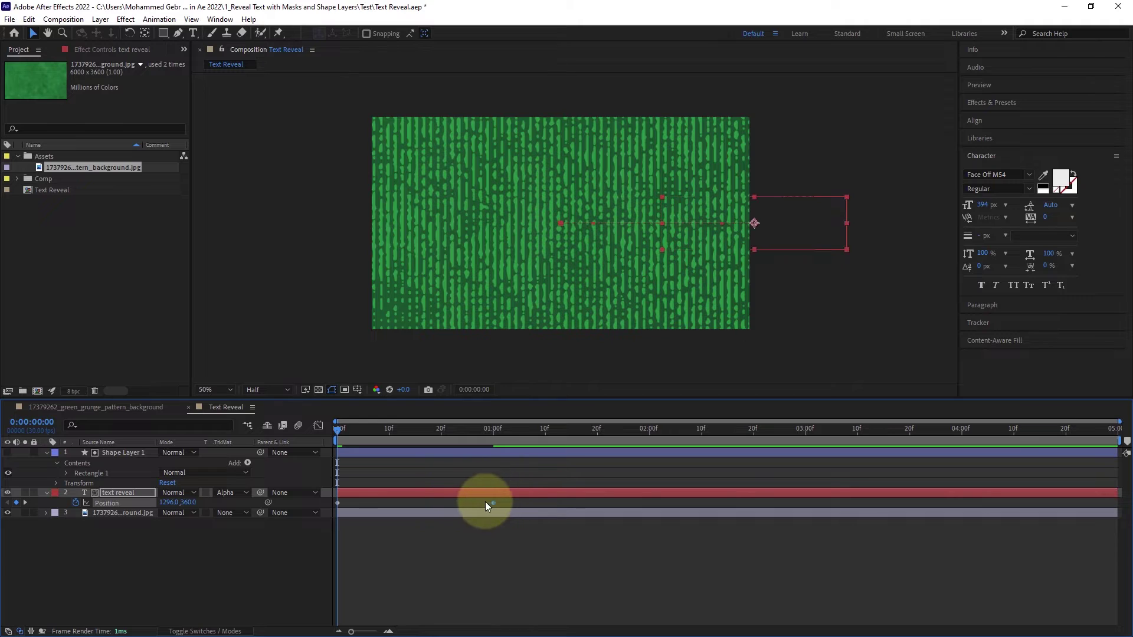
{"action": "left_click_drag", "start_coordinate": [512, 501], "coordinate": [324, 508]}
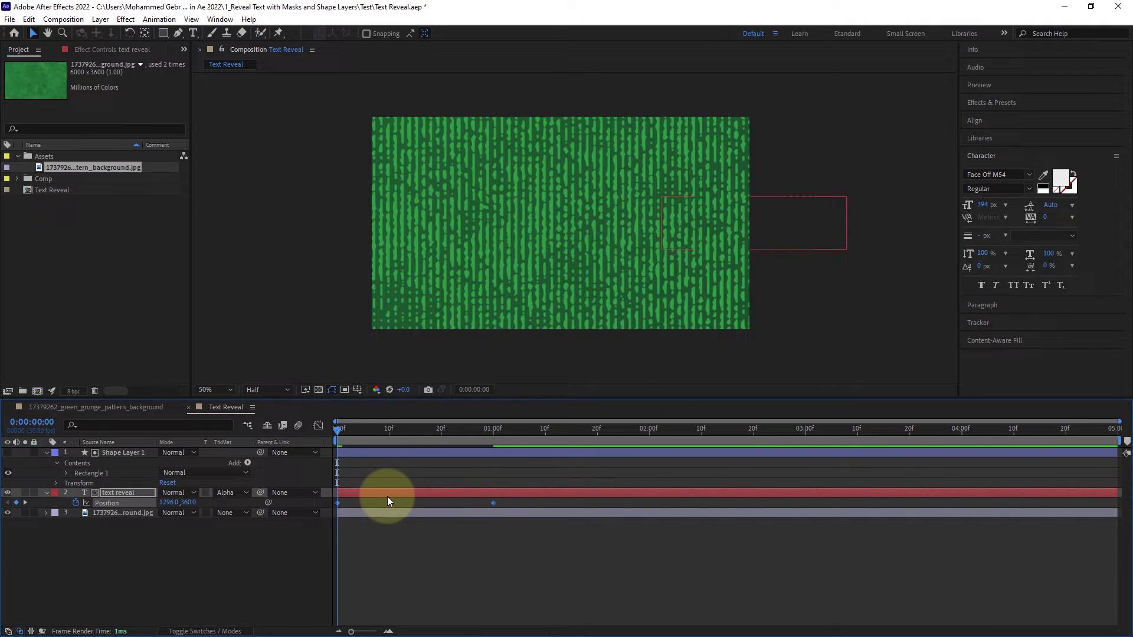
{"action": "right_click", "coordinate": [493, 503]}
{"action": "mouse_move", "coordinate": [541, 497]}
{"action": "left_click", "coordinate": [667, 462]}
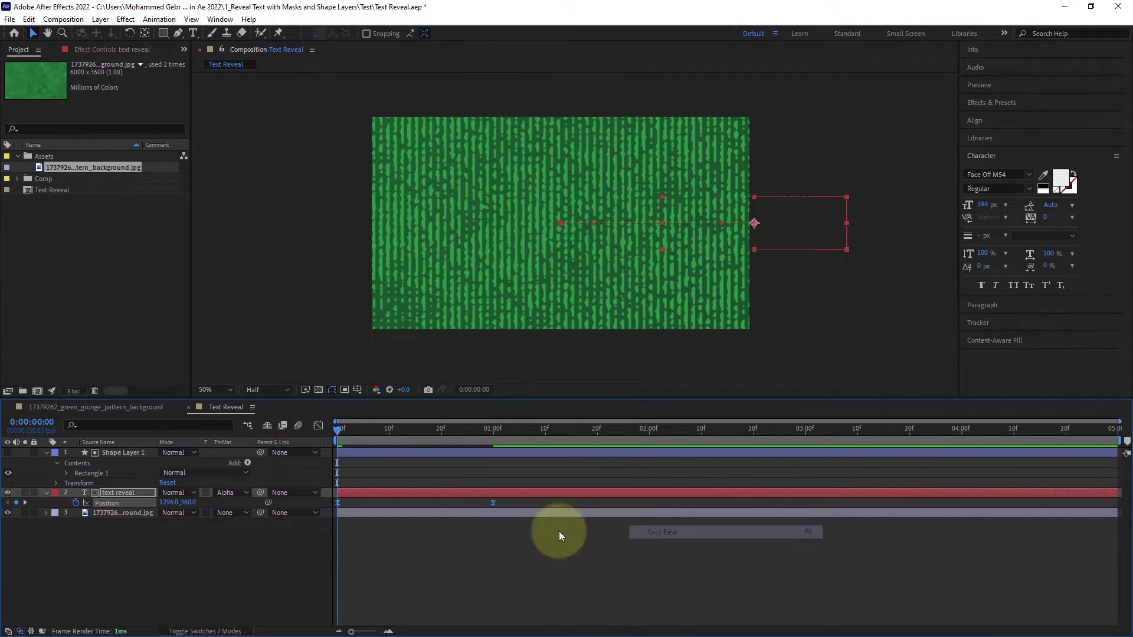
{"action": "left_click", "coordinate": [249, 567]}
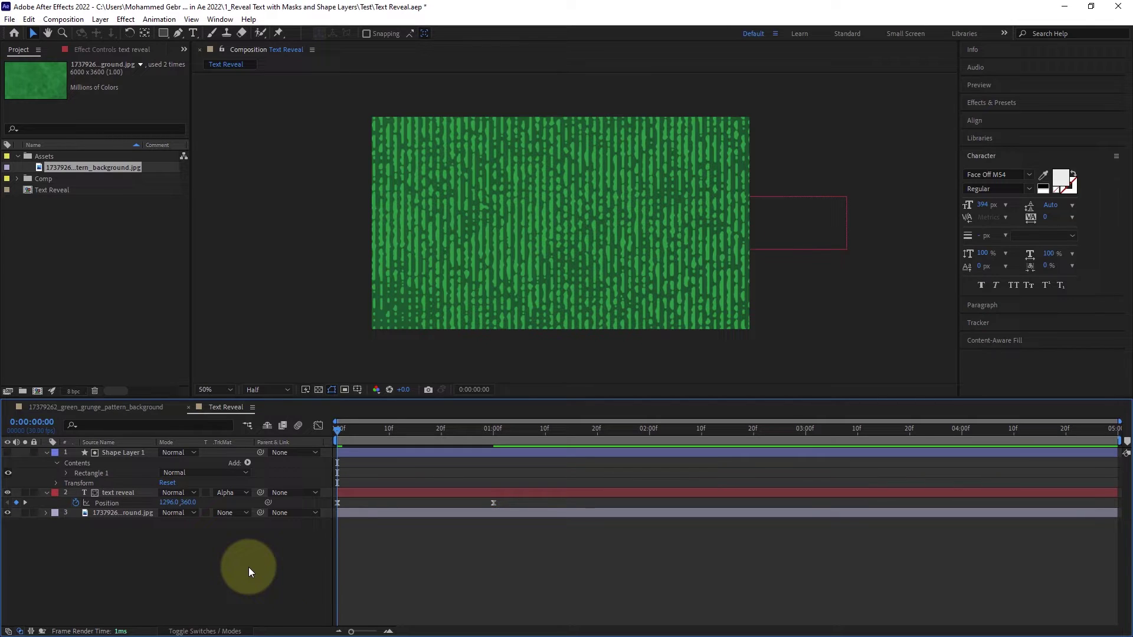
{"action": "key", "text": "space"}
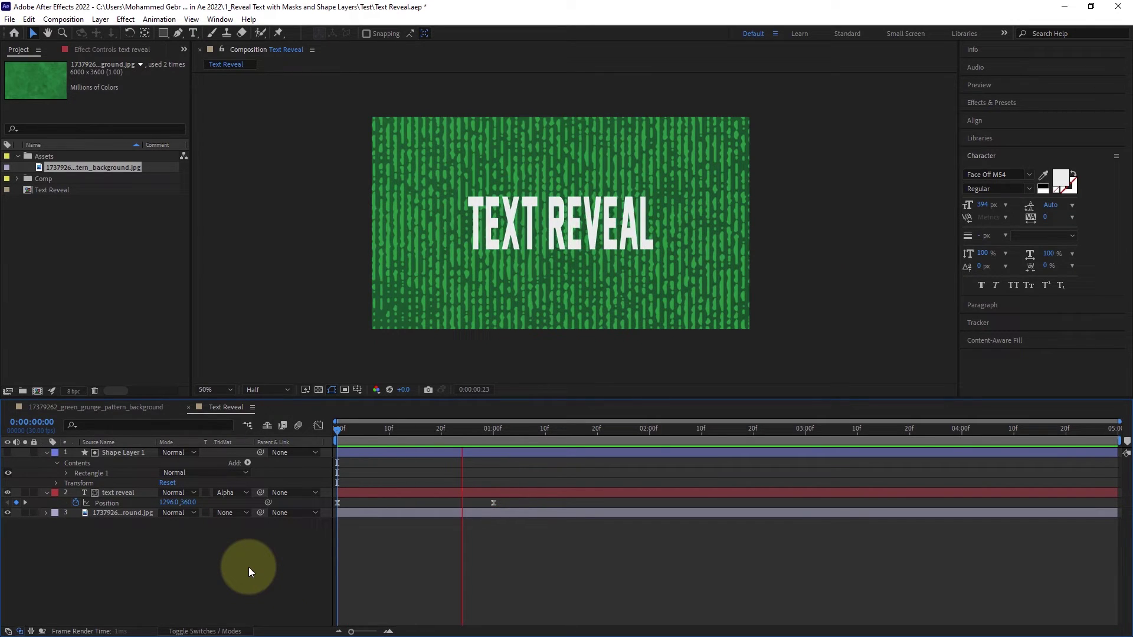
{"action": "key", "text": "space"}
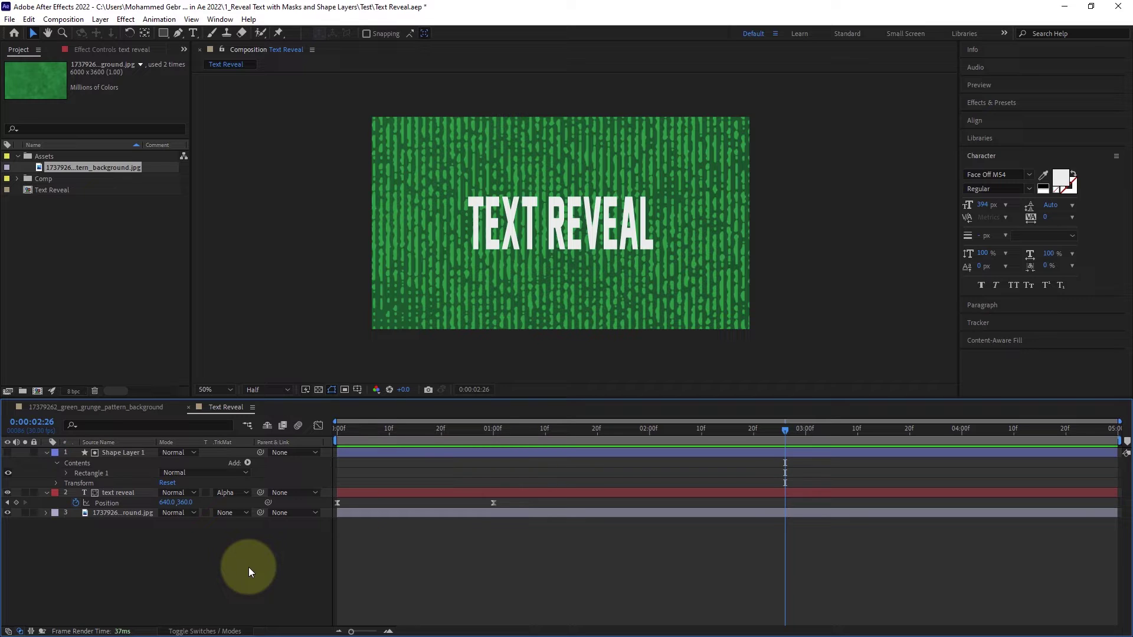
Enlarge the Rectangle Path 1 Size of Shape Layer 1 to 744 × 231.5
{"action": "left_click", "coordinate": [130, 491]}
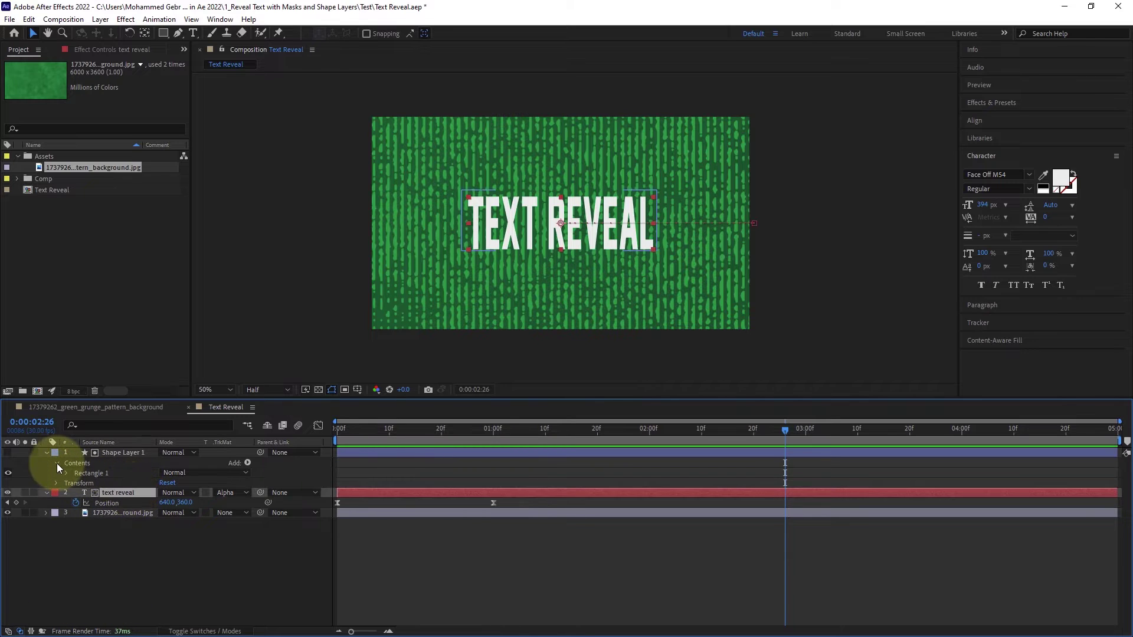
{"action": "left_click", "coordinate": [66, 473]}
{"action": "left_click", "coordinate": [77, 483]}
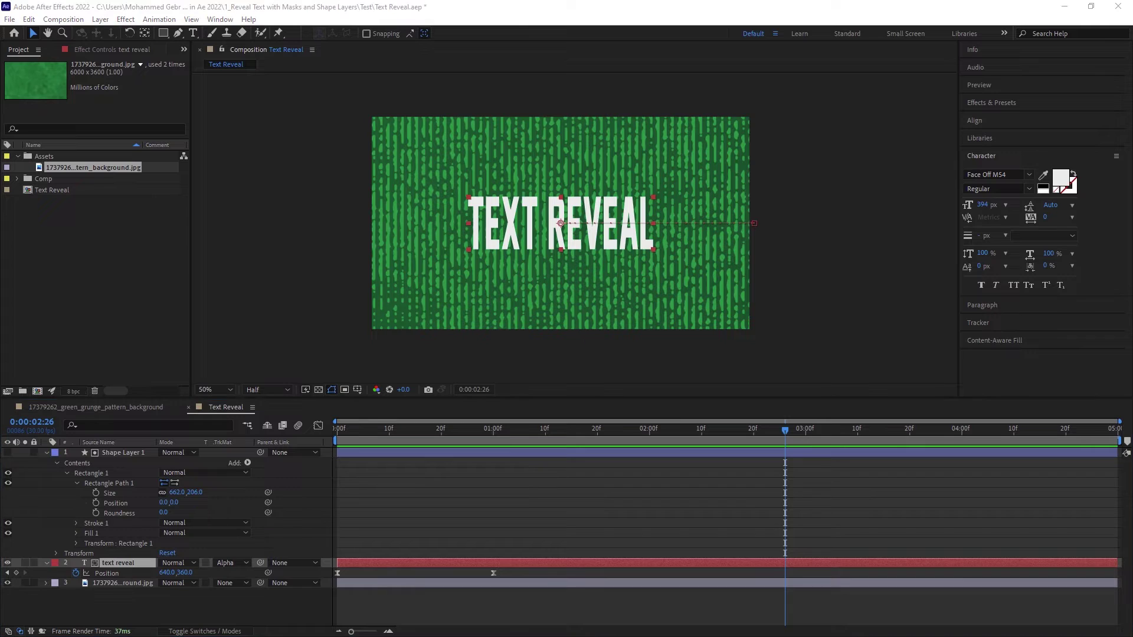
{"action": "left_click", "coordinate": [190, 502]}
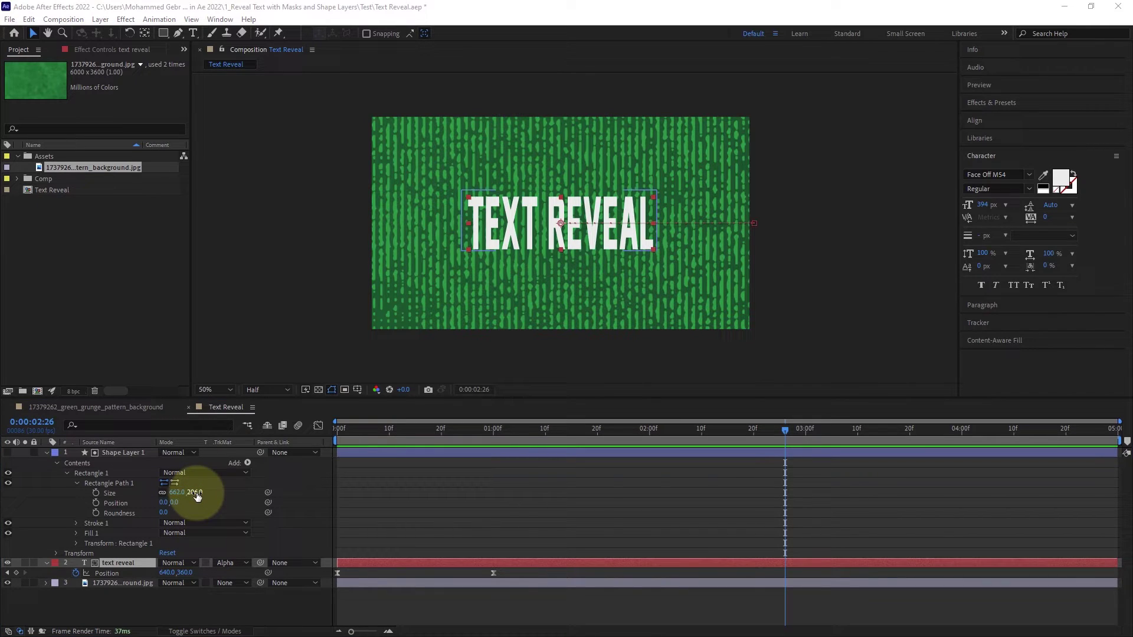
{"action": "mouse_move", "coordinate": [197, 496]}
{"action": "left_mouse_down"}
{"action": "mouse_move", "coordinate": [174, 491]}
{"action": "mouse_move", "coordinate": [234, 489]}
{"action": "left_mouse_up"}
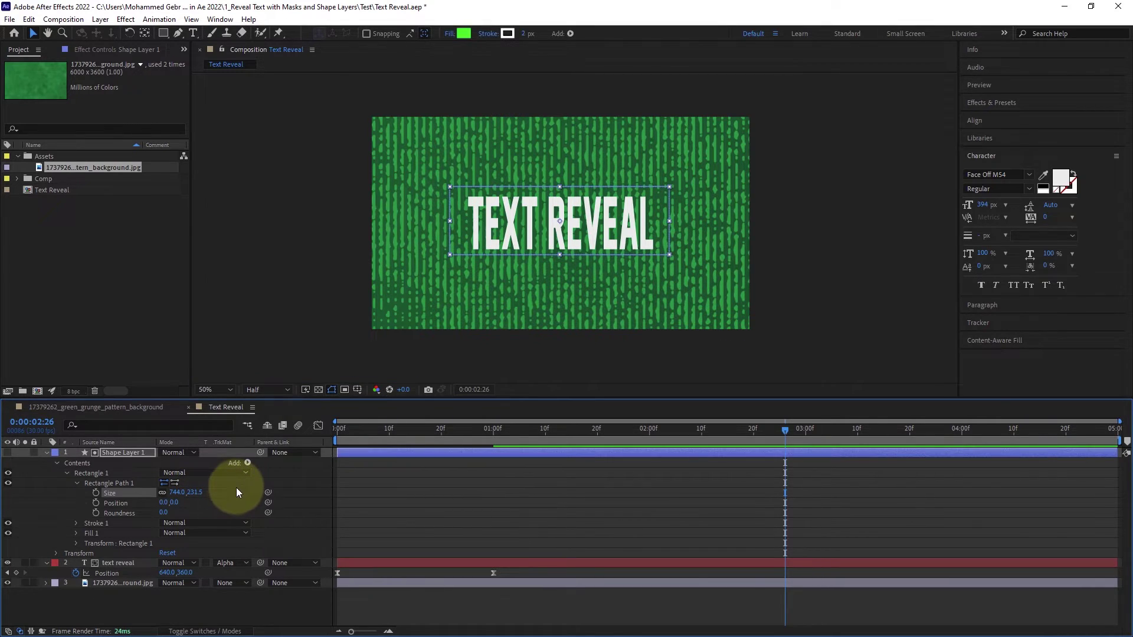
Insert "SASKIYANO" between the two words of the text layer so it reads "TEXT SASKIYANO REVEAL"
{"action": "left_click", "coordinate": [1002, 305]}
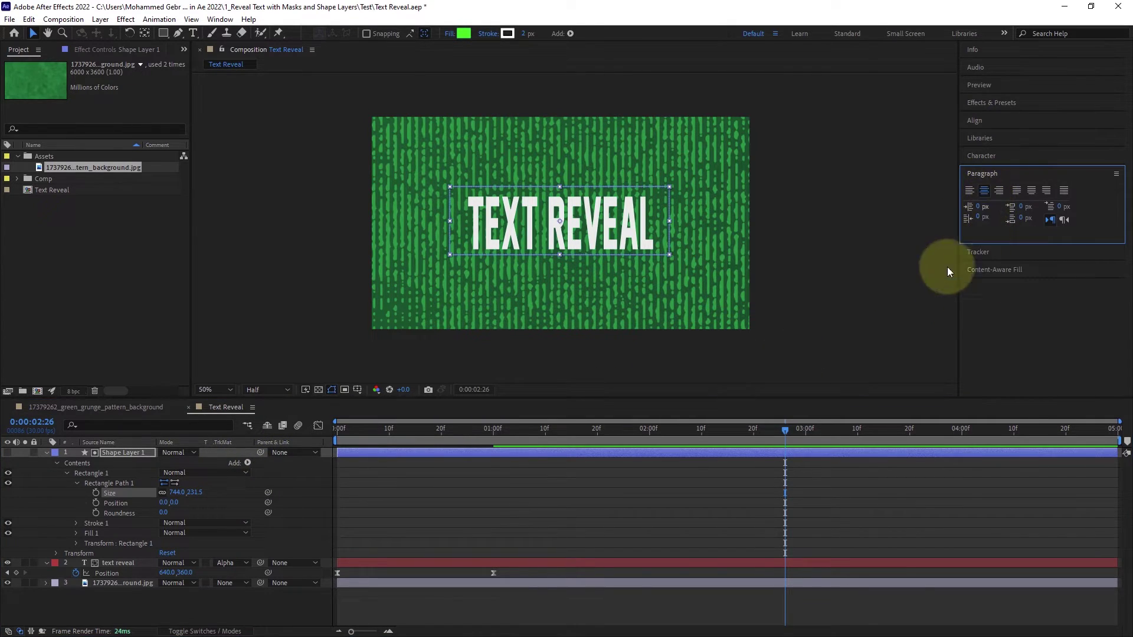
{"action": "left_click", "coordinate": [554, 232]}
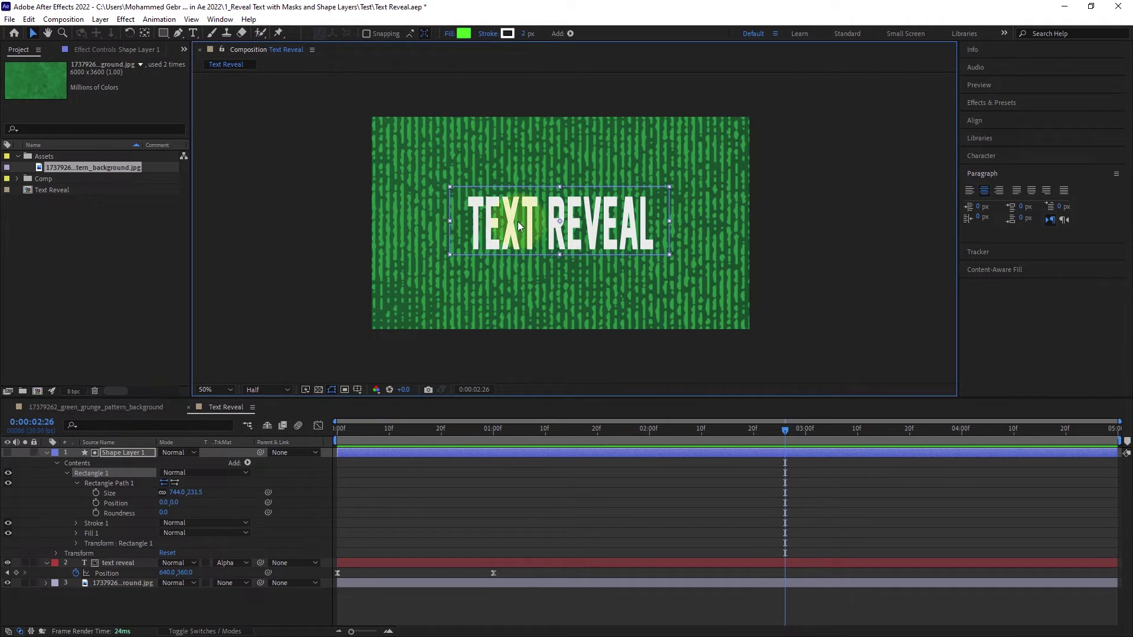
{"action": "left_click", "coordinate": [117, 563]}
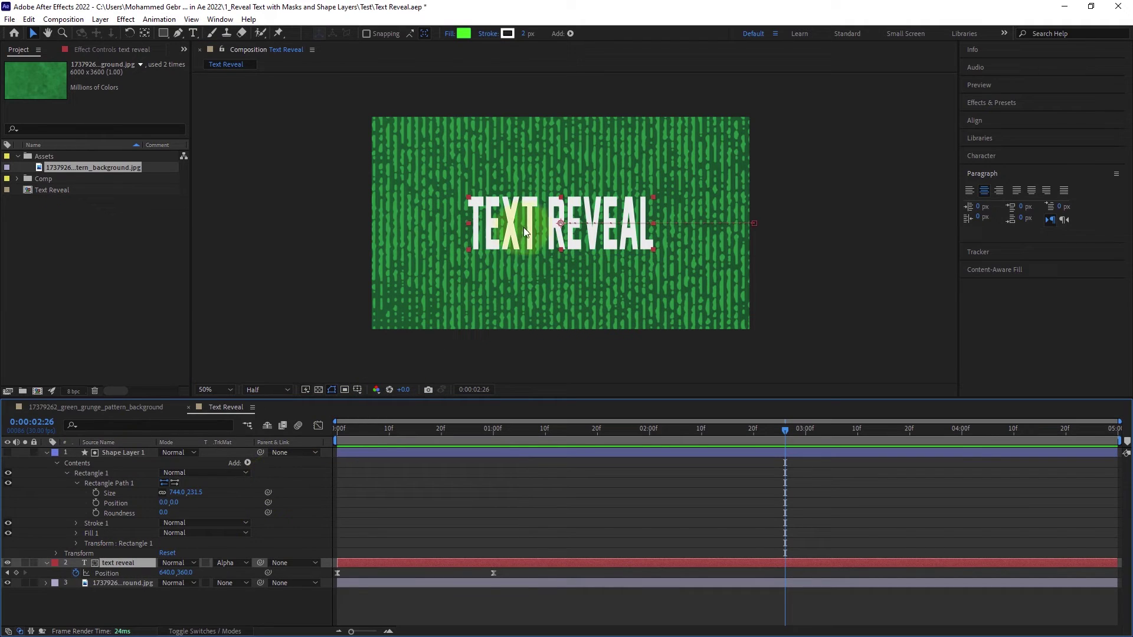
{"action": "double_click", "coordinate": [559, 219]}
{"action": "left_click", "coordinate": [550, 224]}
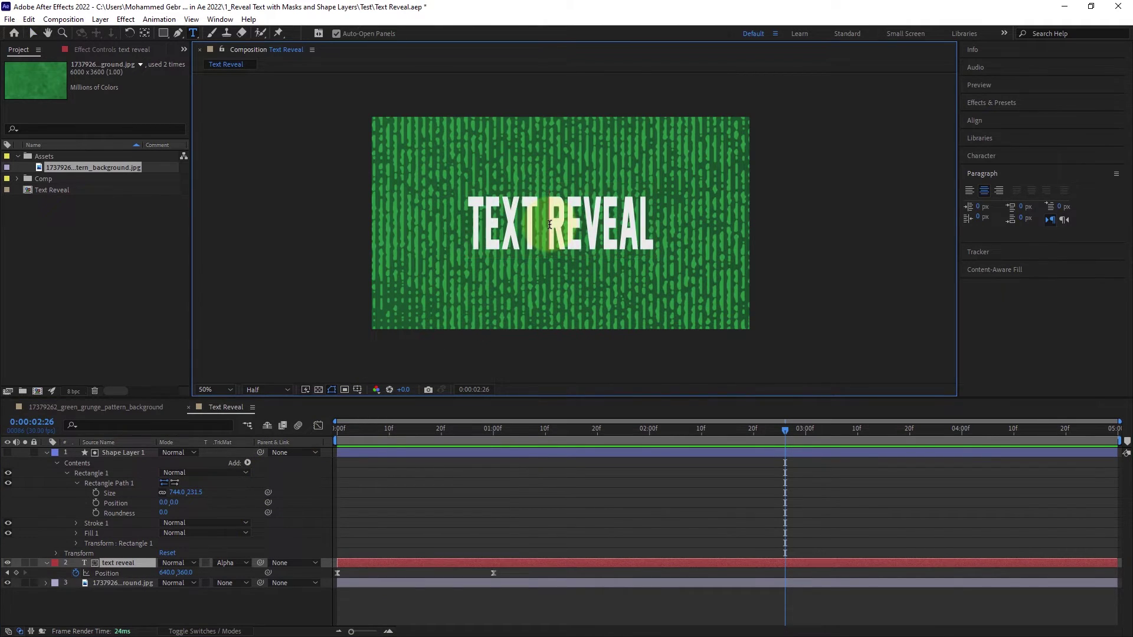
{"action": "type", "text": "SASKIYANO"}
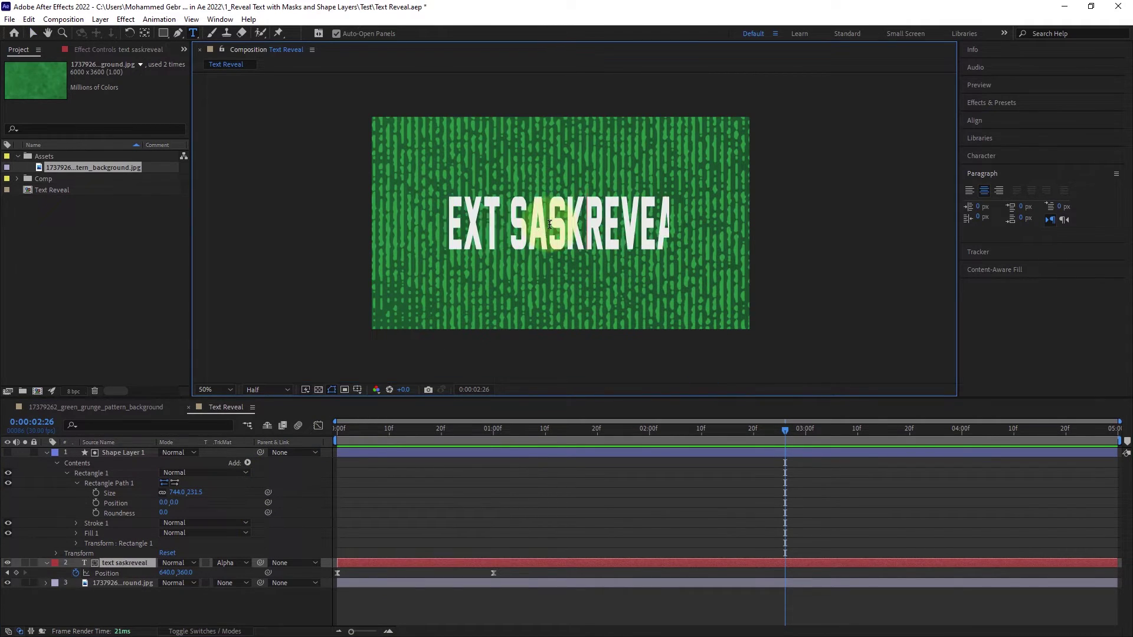
Widen the matte rectangle to 1218 with its height kept at 231.5, and preview the reveal from the first frame
{"action": "left_click_drag", "start_coordinate": [174, 492], "coordinate": [481, 483]}
{"action": "left_click_drag", "start_coordinate": [784, 435], "coordinate": [281, 484]}
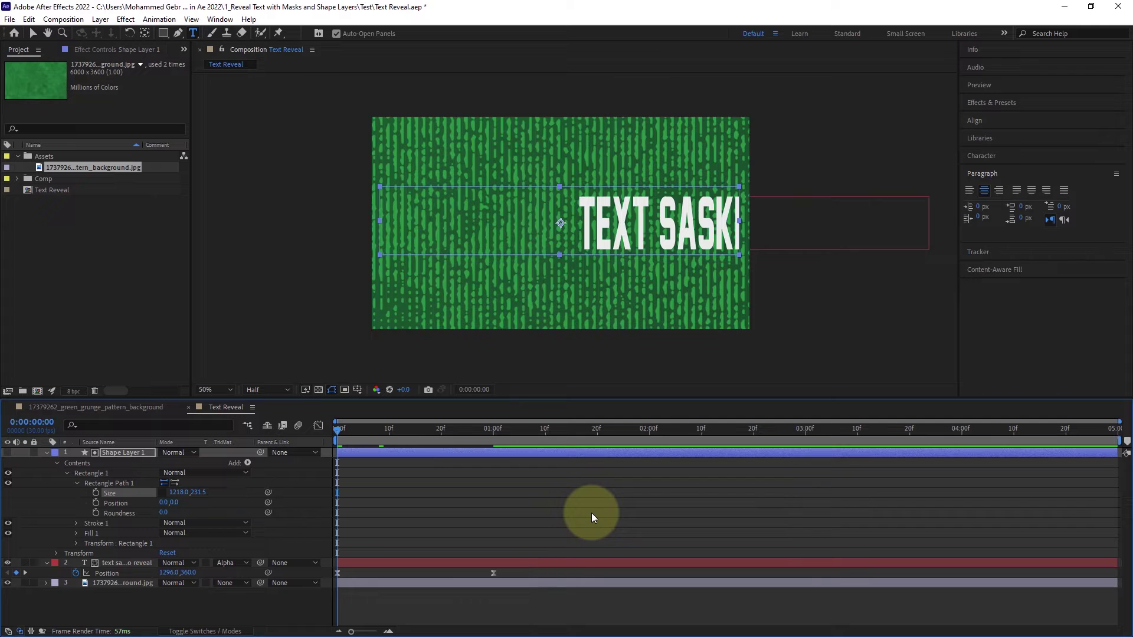
{"action": "key", "text": "space"}
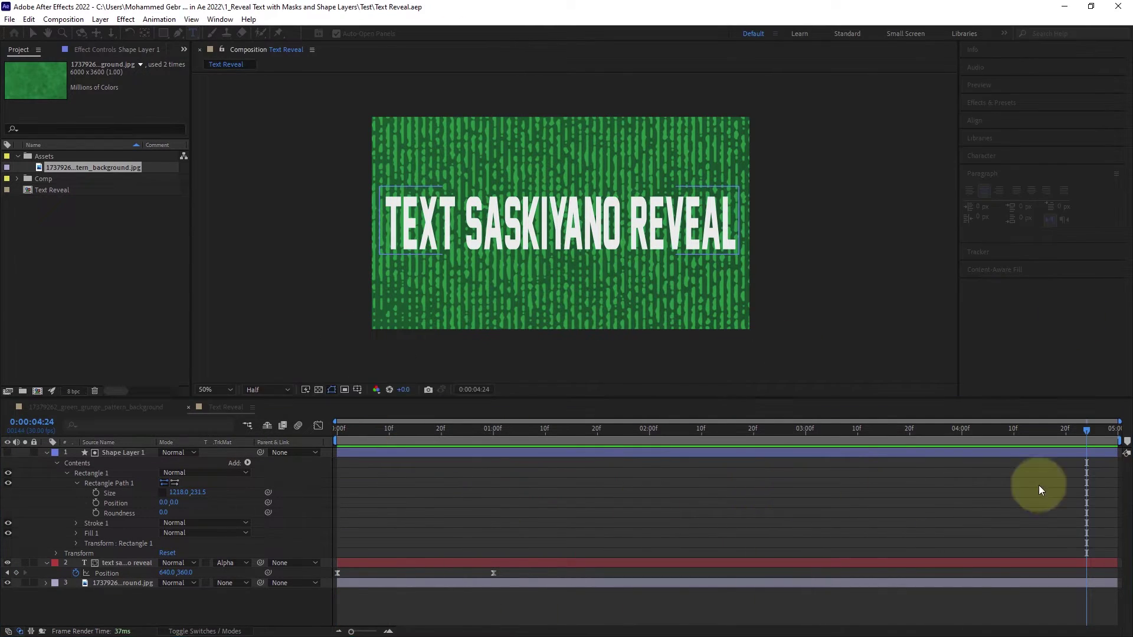
At the first frame, move the text layer farther out of the matte to Position 1874, 360, and preview the reveal
{"action": "left_click_drag", "start_coordinate": [535, 429], "coordinate": [341, 450]}
{"action": "left_click", "coordinate": [128, 562]}
{"action": "key", "text": "v"}
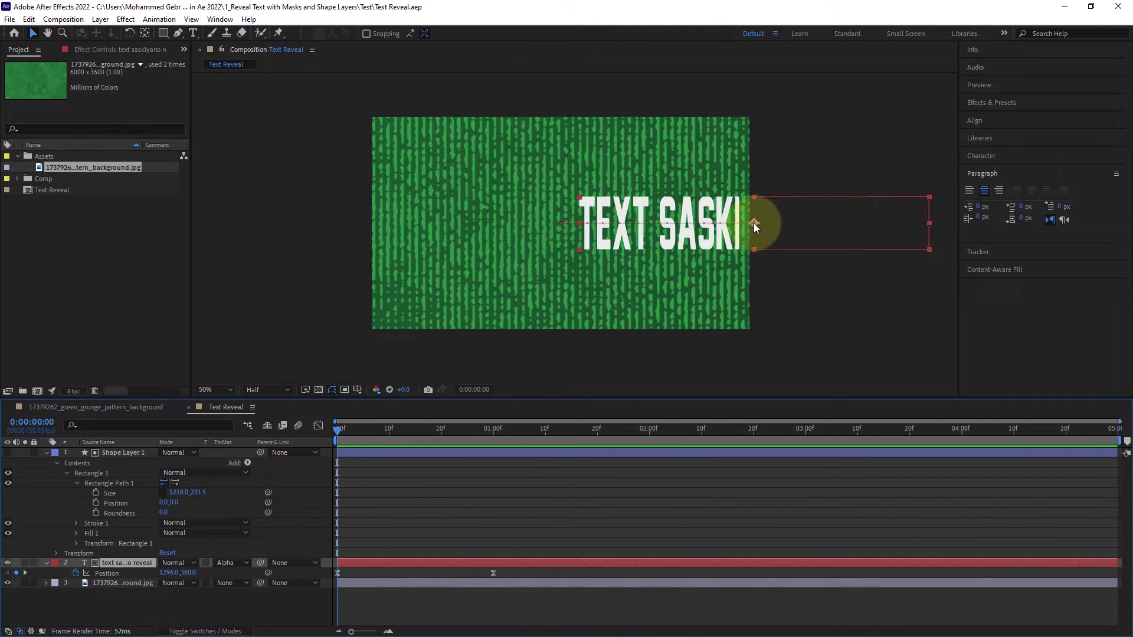
{"action": "left_click_drag", "start_coordinate": [755, 227], "coordinate": [924, 223]}
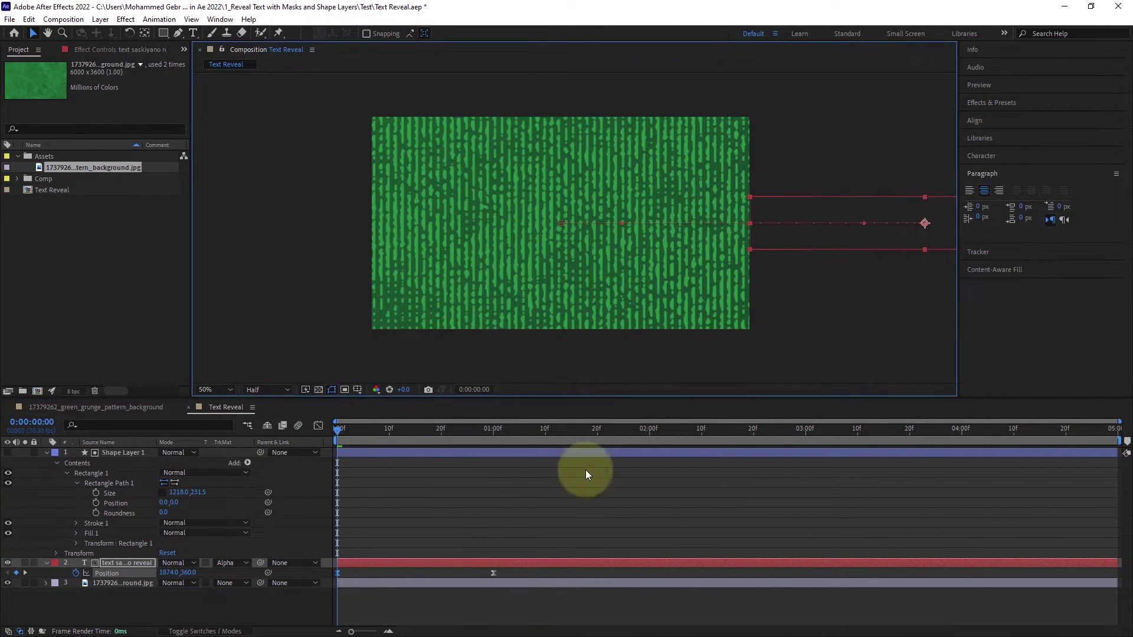
{"action": "key", "text": "space"}
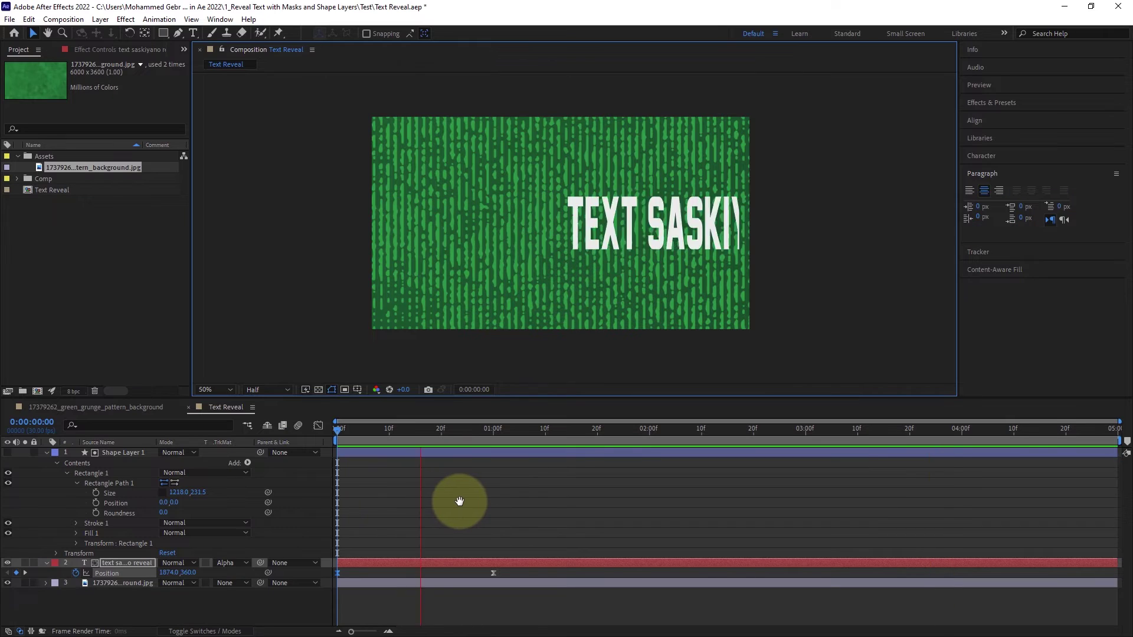
{"action": "key", "text": "space"}
Keyframe the matte rectangle's Size at 0:00:02:00 and set its width to 0 at 0:00:03:00, and preview from the start
{"action": "left_click_drag", "start_coordinate": [629, 434], "coordinate": [651, 442]}
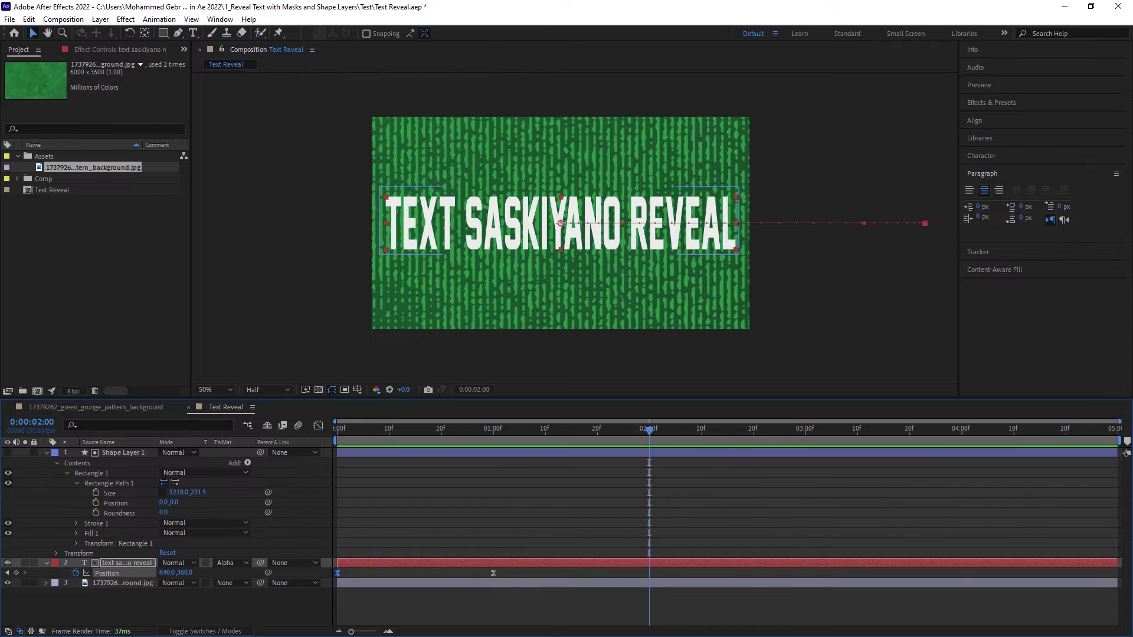
{"action": "left_click", "coordinate": [96, 493]}
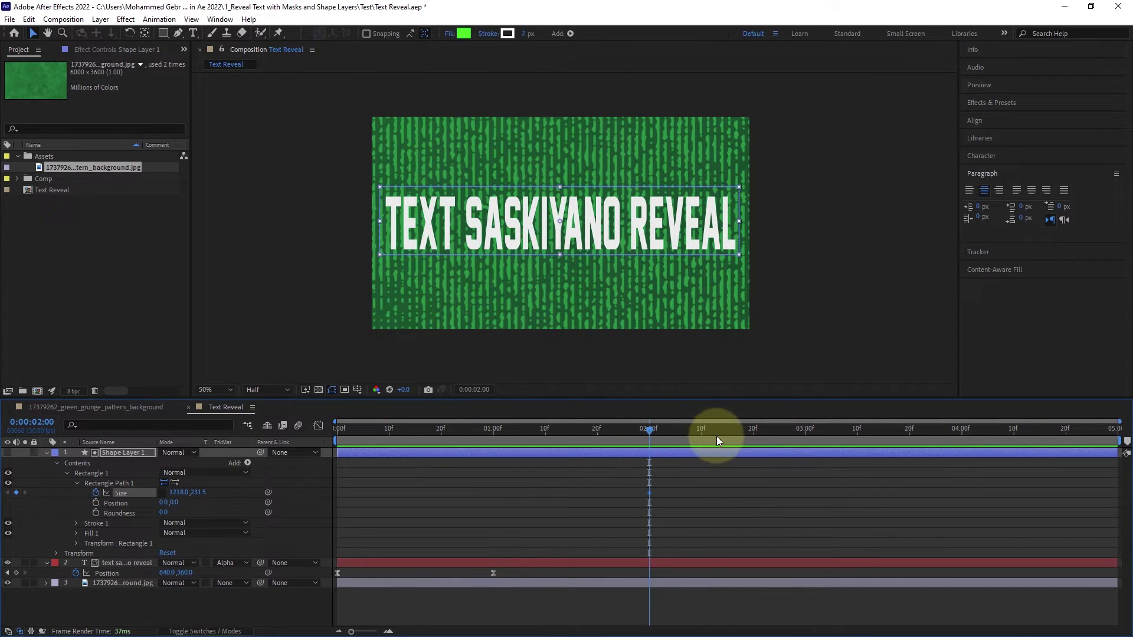
{"action": "left_click_drag", "start_coordinate": [716, 436], "coordinate": [806, 448]}
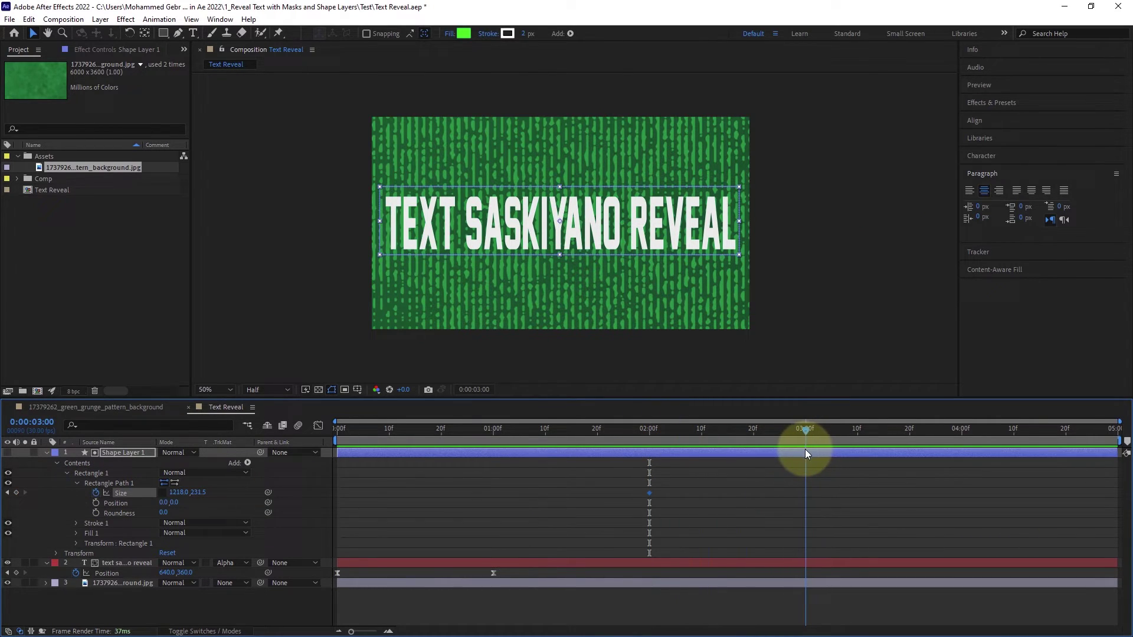
{"action": "left_click", "coordinate": [177, 492]}
{"action": "type", "text": "0"}
{"action": "key", "text": "Return"}
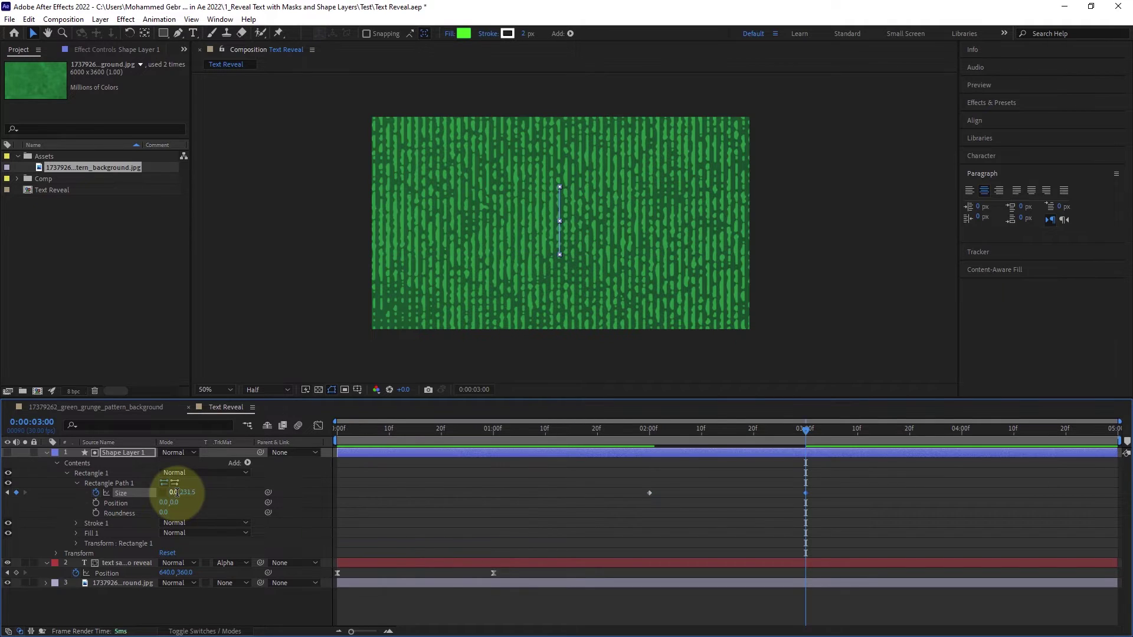
{"action": "key", "text": "Home"}
{"action": "key", "text": "space"}
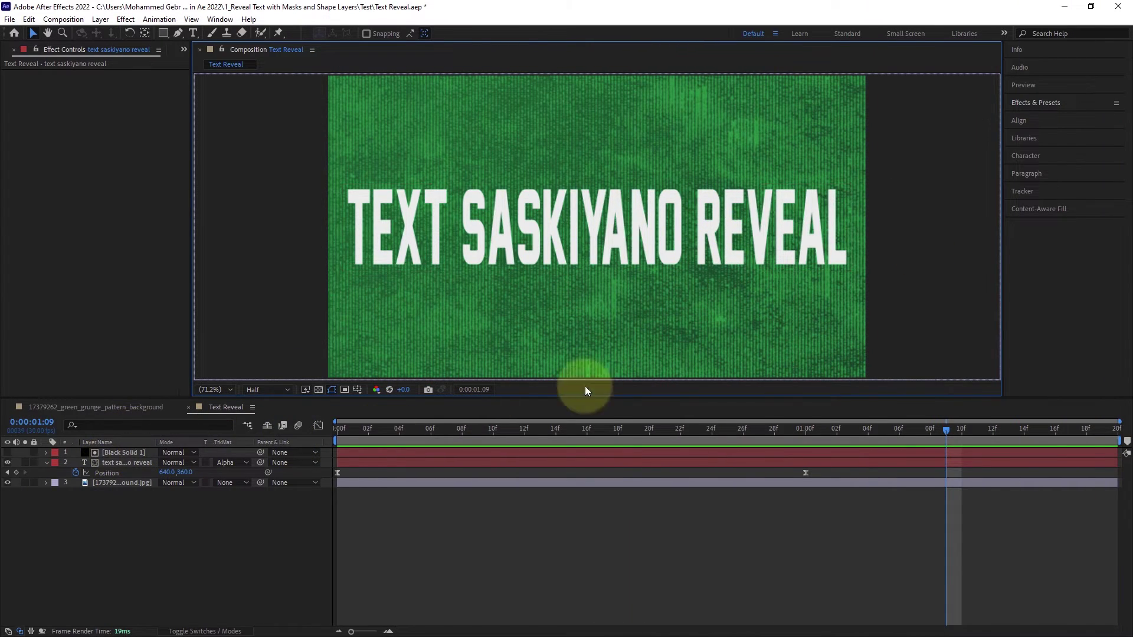
Apply the Gaussian Blur effect to the "text saskiyano reveal" layer with a Blurriness of 10.1
{"action": "left_click", "coordinate": [1041, 102]}
{"action": "left_click", "coordinate": [1053, 117]}
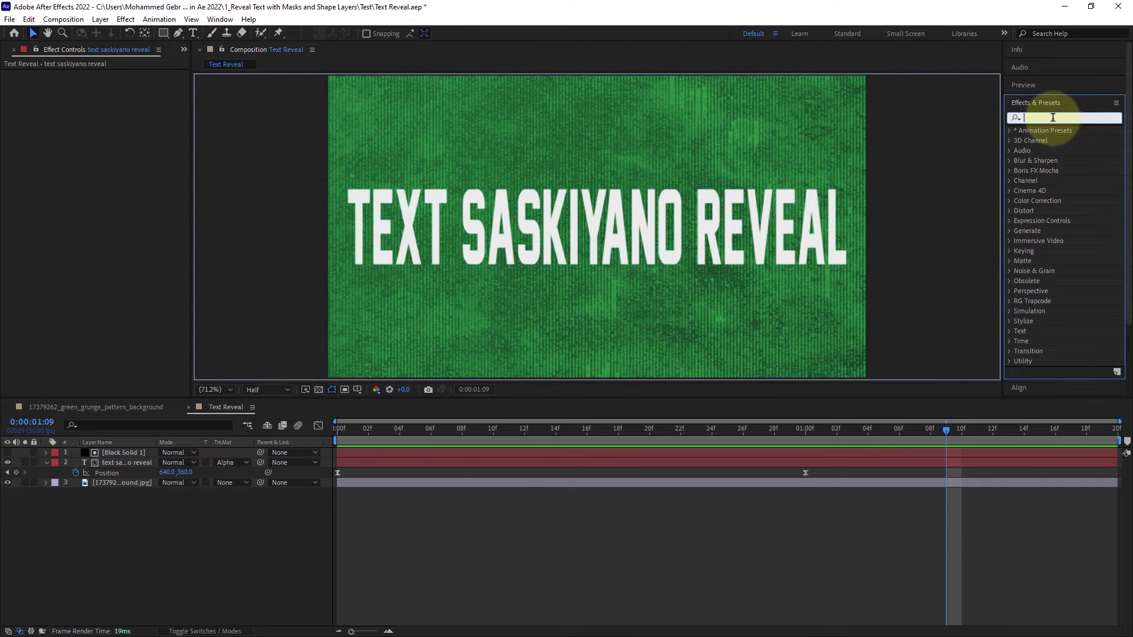
{"action": "type", "text": "gaussian blur"}
{"action": "left_click_drag", "start_coordinate": [1057, 141], "coordinate": [119, 465]}
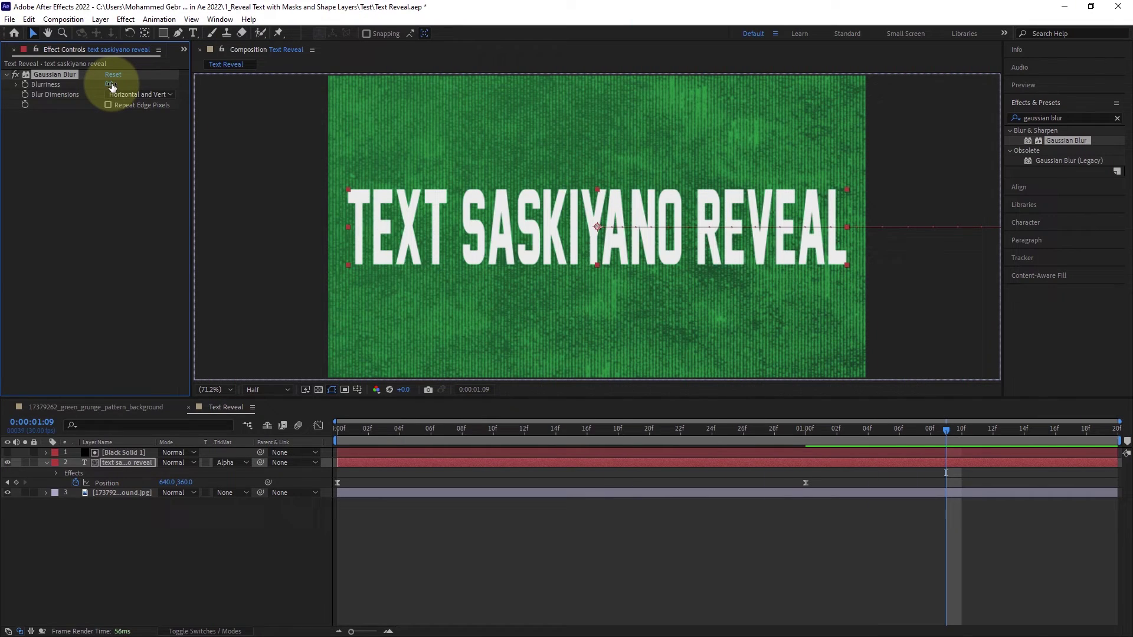
{"action": "left_click_drag", "start_coordinate": [112, 87], "coordinate": [176, 89]}
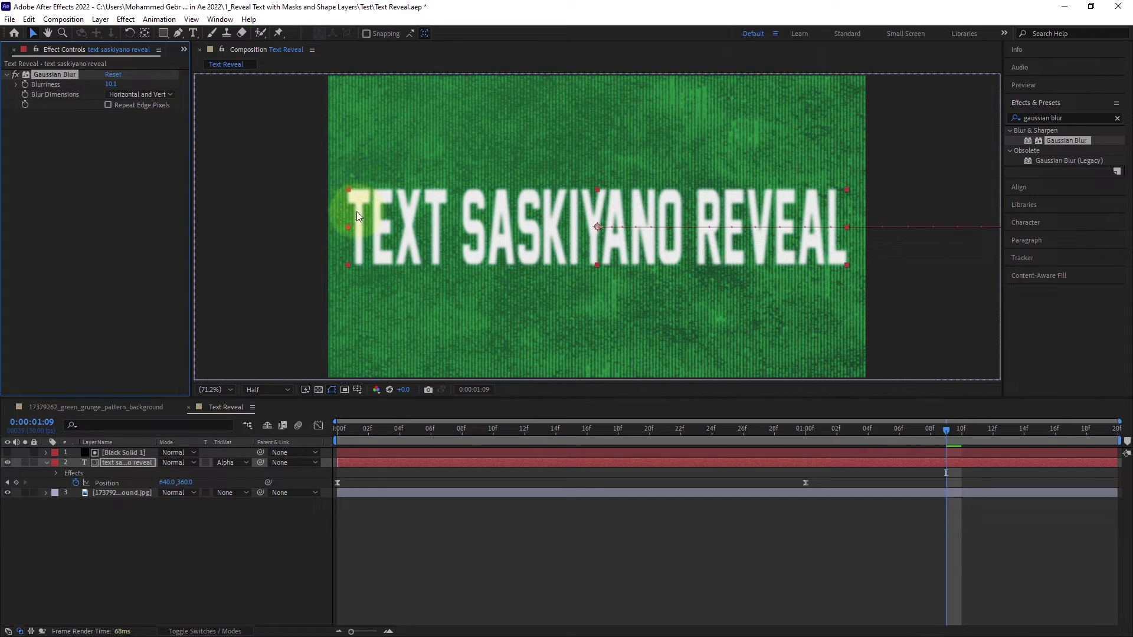
Preview the blurred text reveal from the first frame
{"action": "left_click_drag", "start_coordinate": [945, 431], "coordinate": [820, 431]}
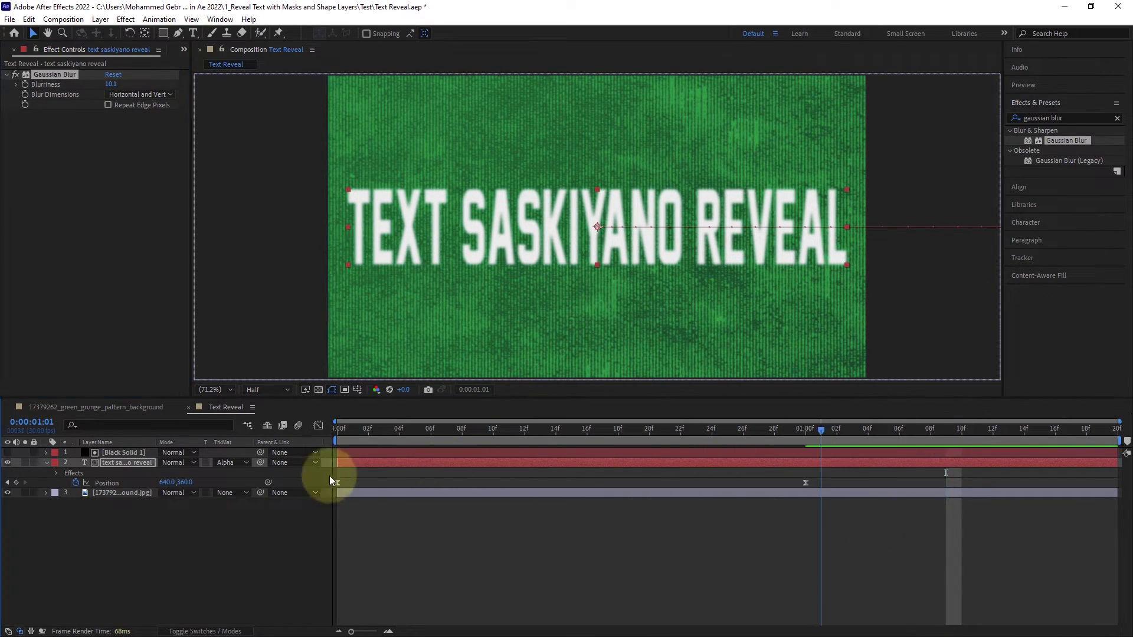
{"action": "key", "text": "Home"}
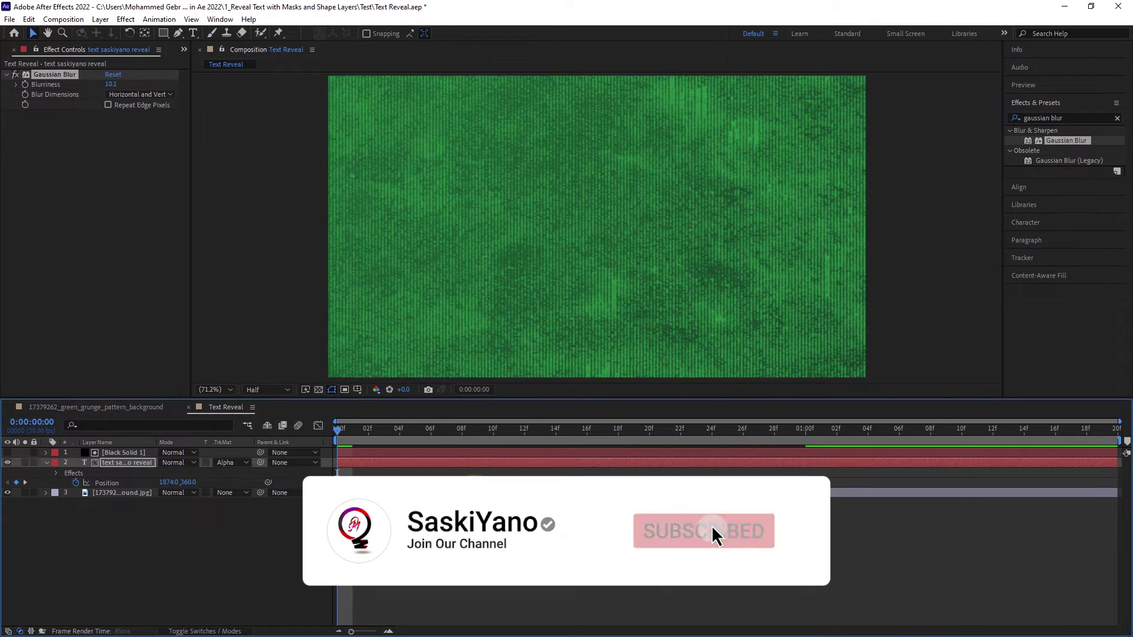
{"action": "key", "text": "space"}
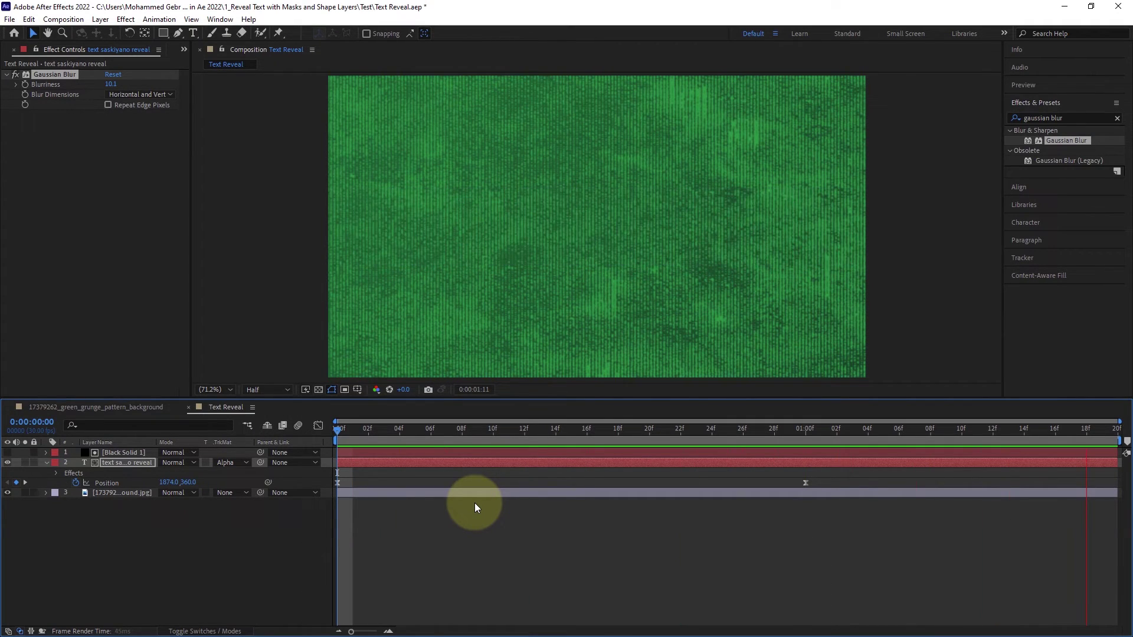
{"action": "key", "text": "space"}
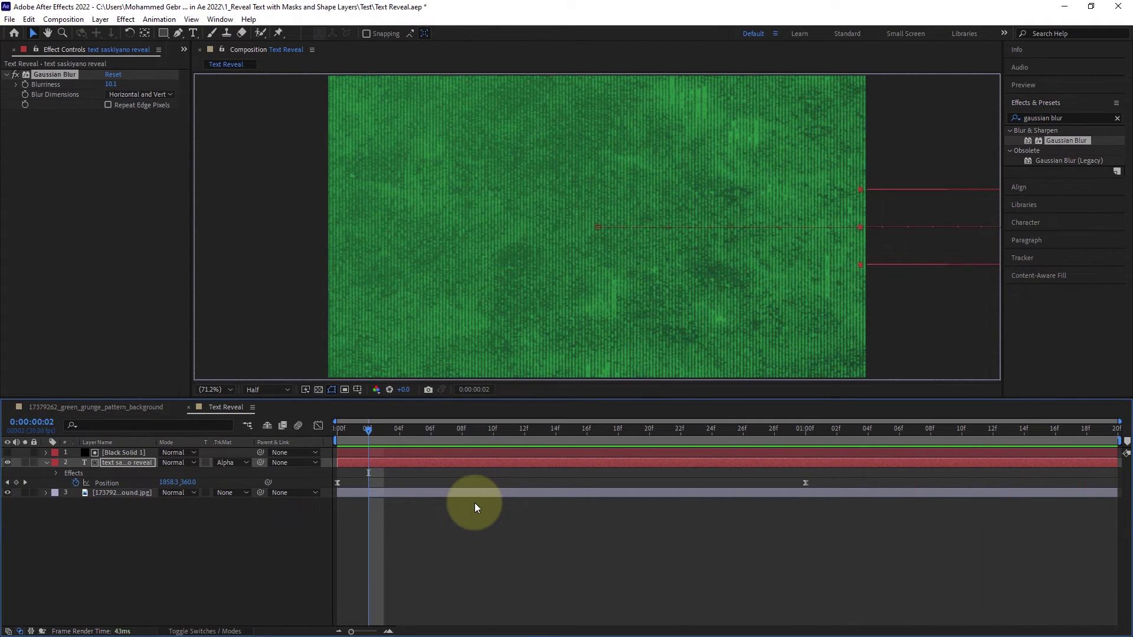
{"action": "left_click", "coordinate": [887, 441]}
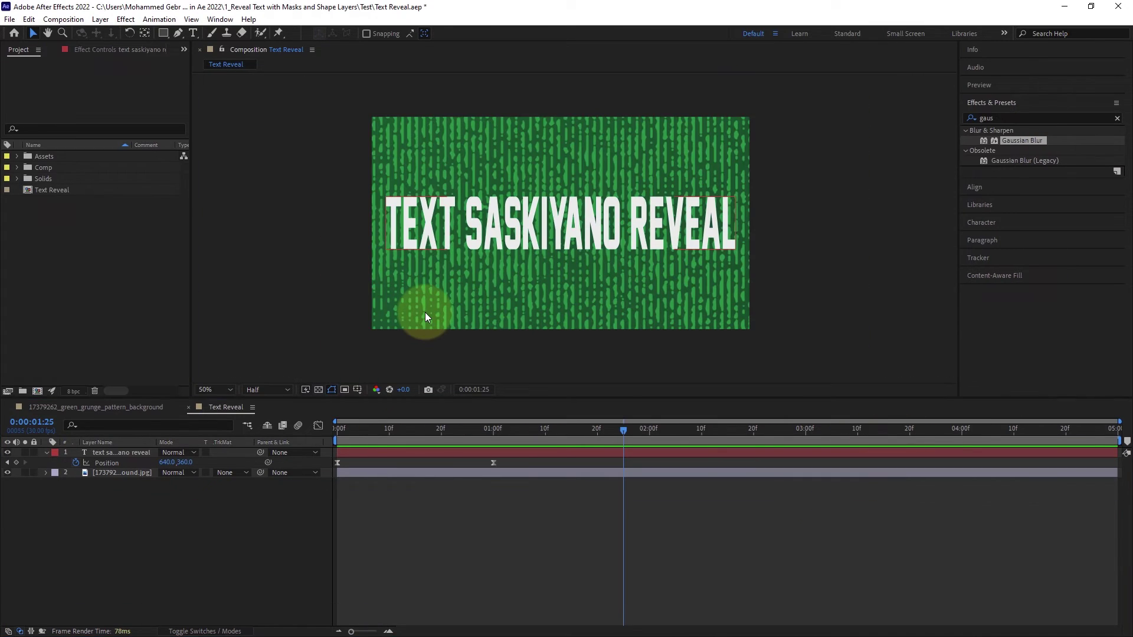
{"action": "key", "text": "F2"}
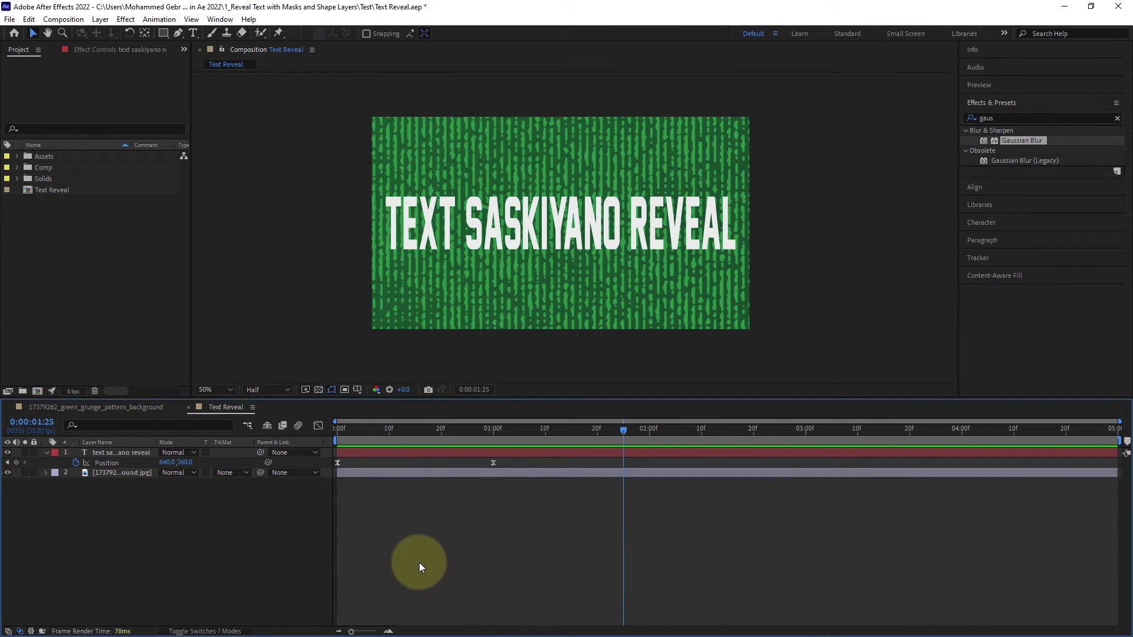
Add Black Solid 1 from the Solids folder above the text layer and set it as the text's Alpha Matte
{"action": "left_click", "coordinate": [49, 209]}
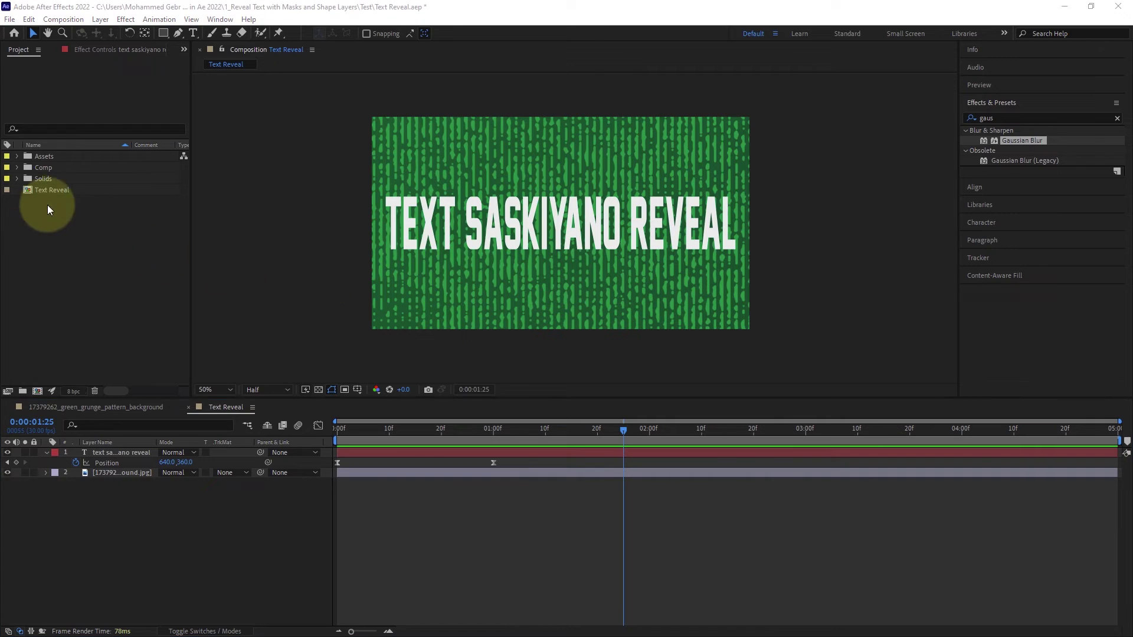
{"action": "left_click", "coordinate": [17, 178]}
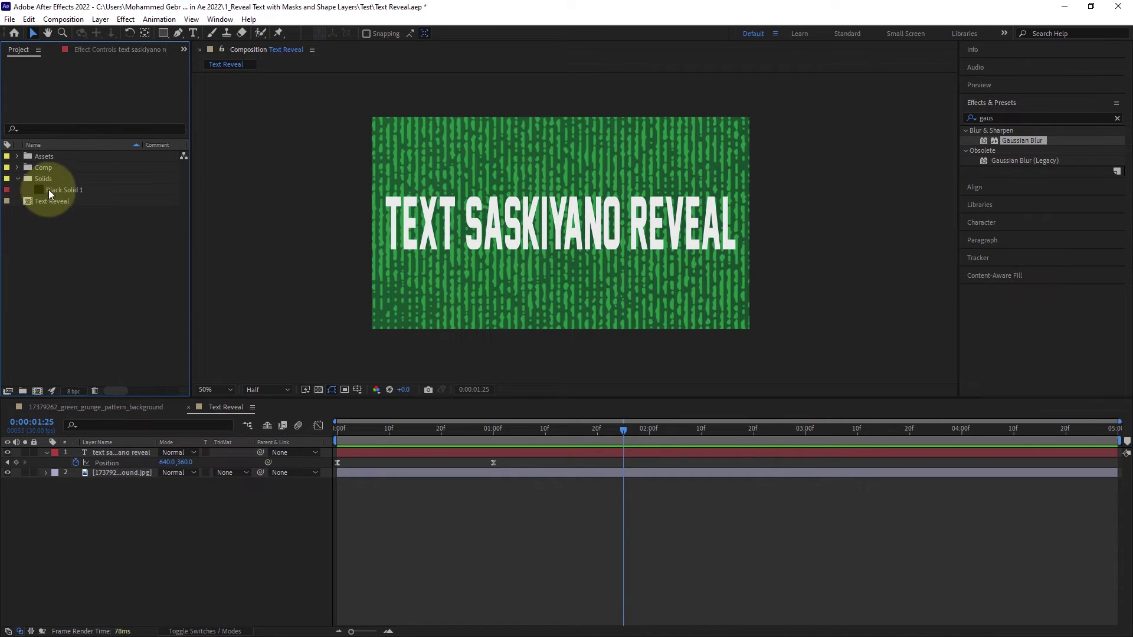
{"action": "left_click_drag", "start_coordinate": [48, 190], "coordinate": [79, 449]}
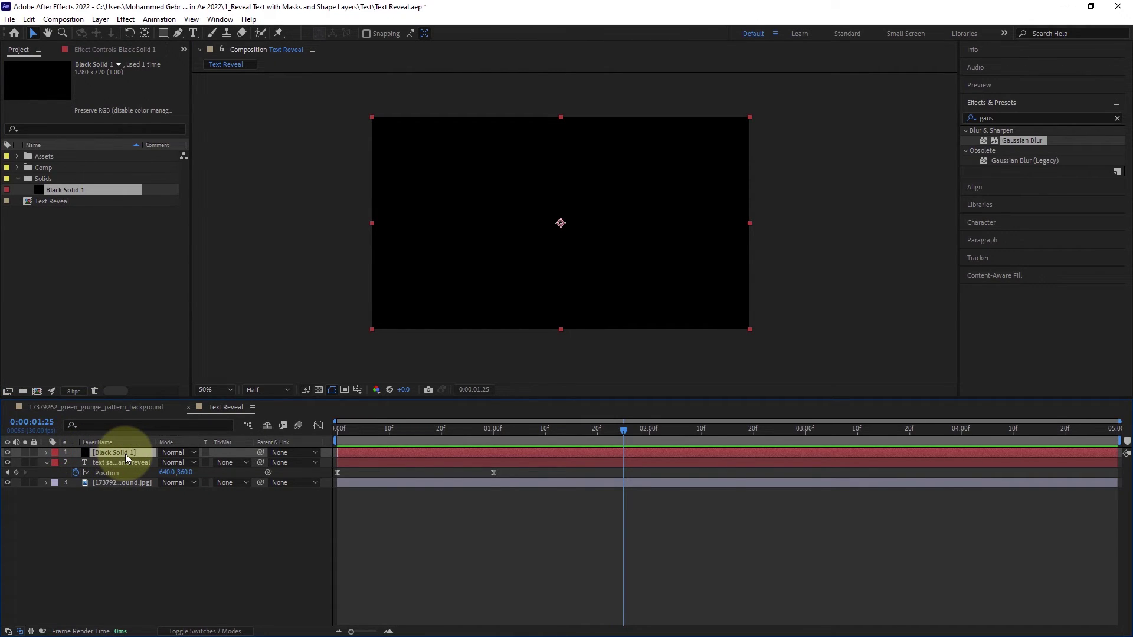
{"action": "left_click", "coordinate": [230, 462]}
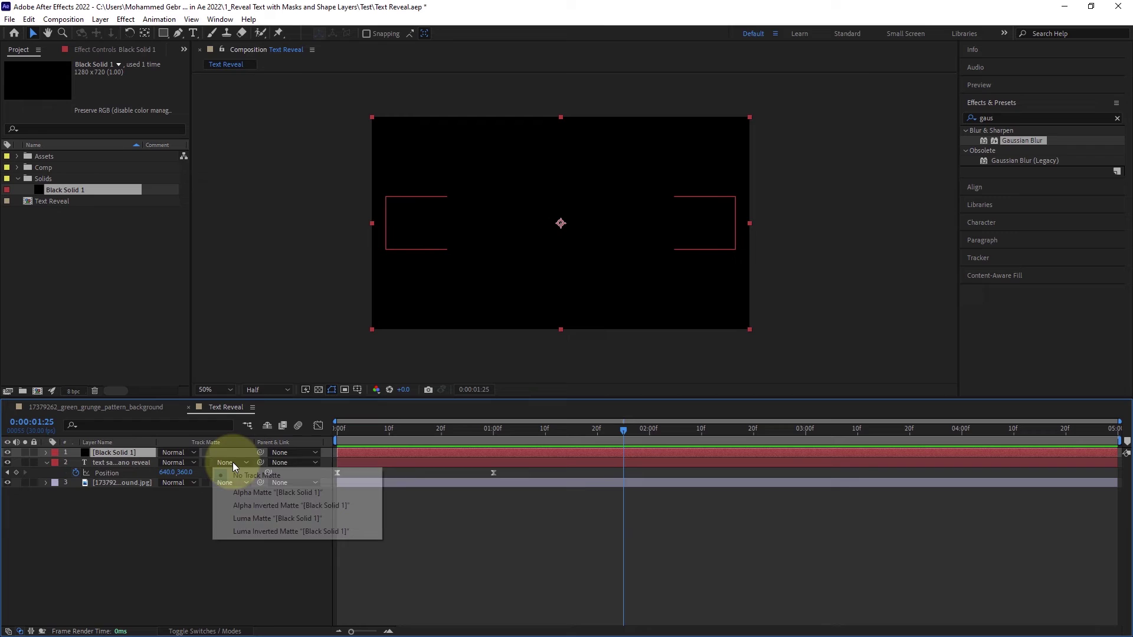
{"action": "left_click", "coordinate": [247, 495]}
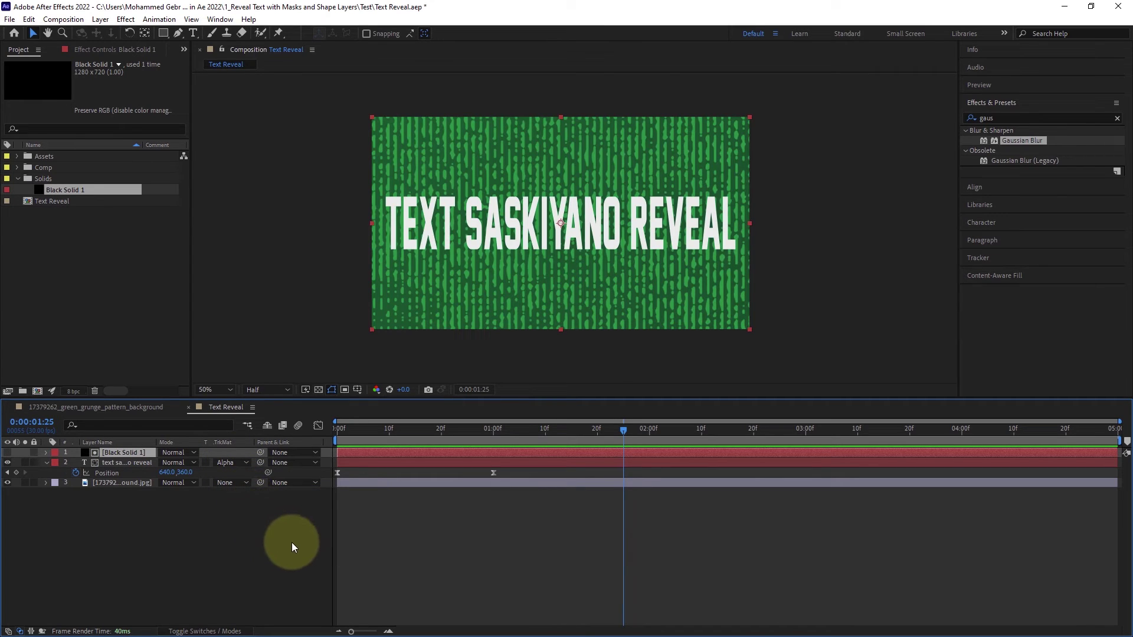
Scale the Black Solid 1 matte down in height and width to frame the text closely, and play a preview
{"action": "left_click", "coordinate": [668, 293]}
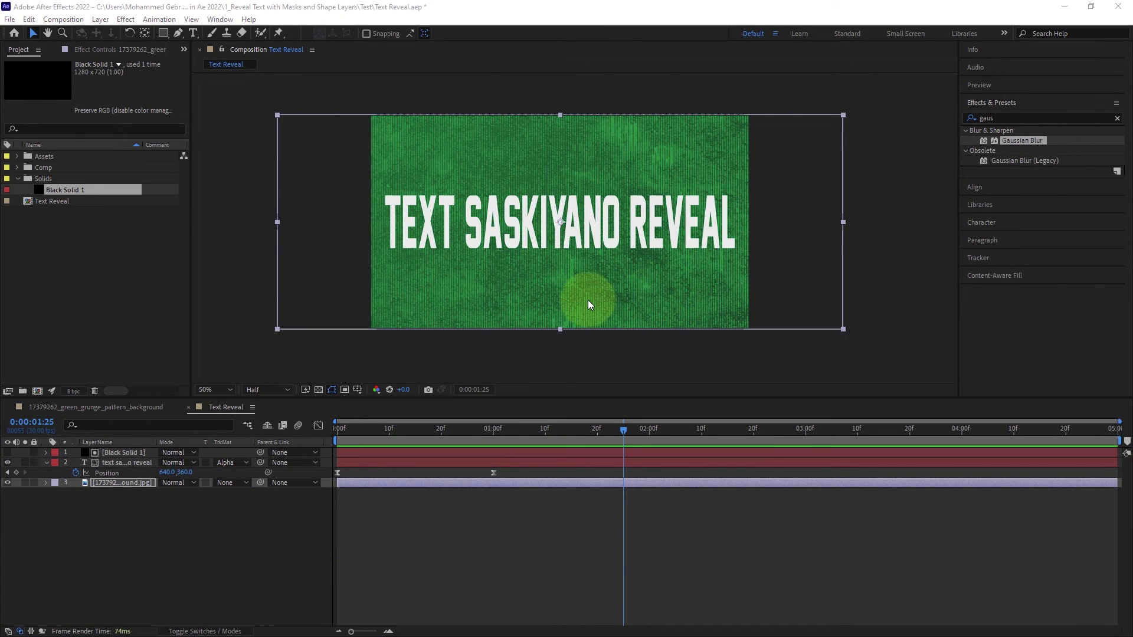
{"action": "left_click", "coordinate": [123, 453]}
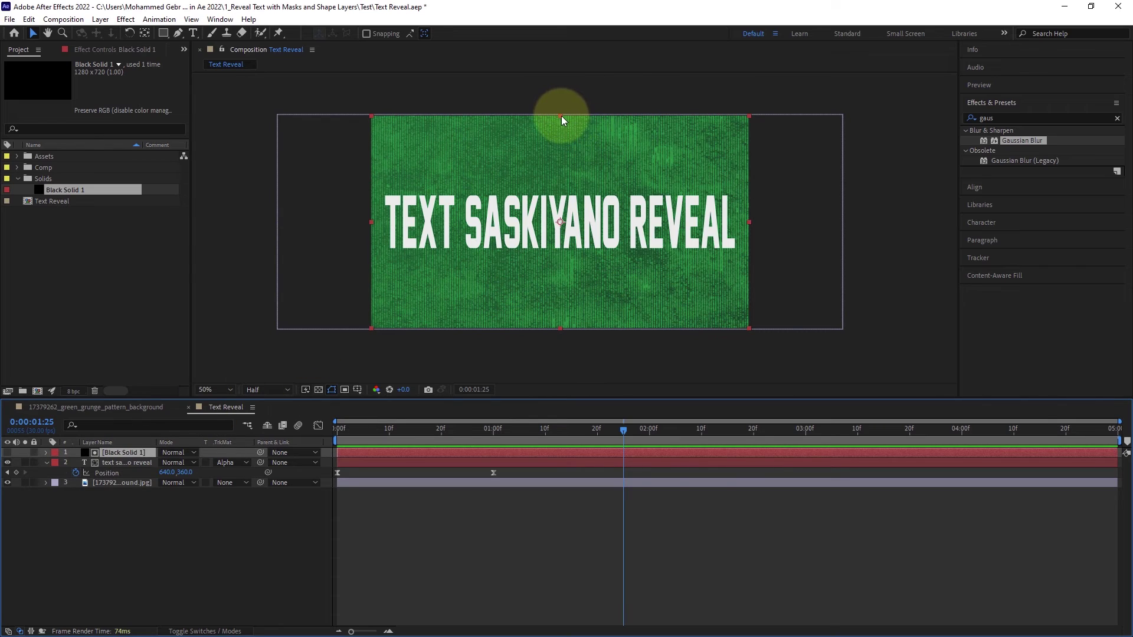
{"action": "left_click_drag", "start_coordinate": [562, 116], "coordinate": [561, 165]}
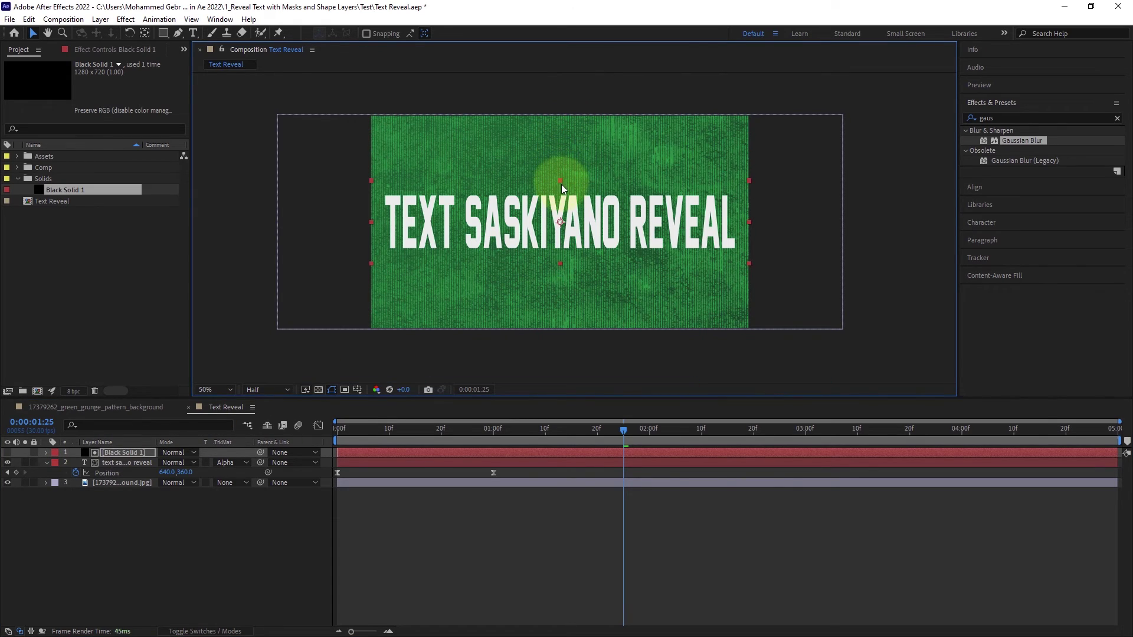
{"action": "left_click_drag", "start_coordinate": [371, 223], "coordinate": [382, 224]}
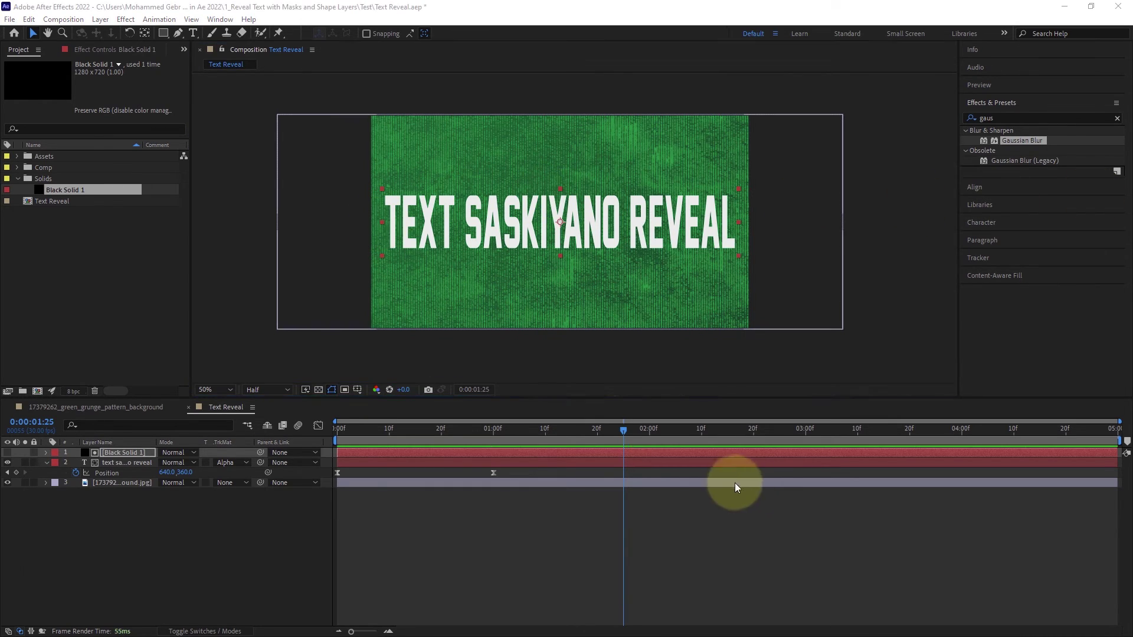
{"action": "key", "text": "space"}
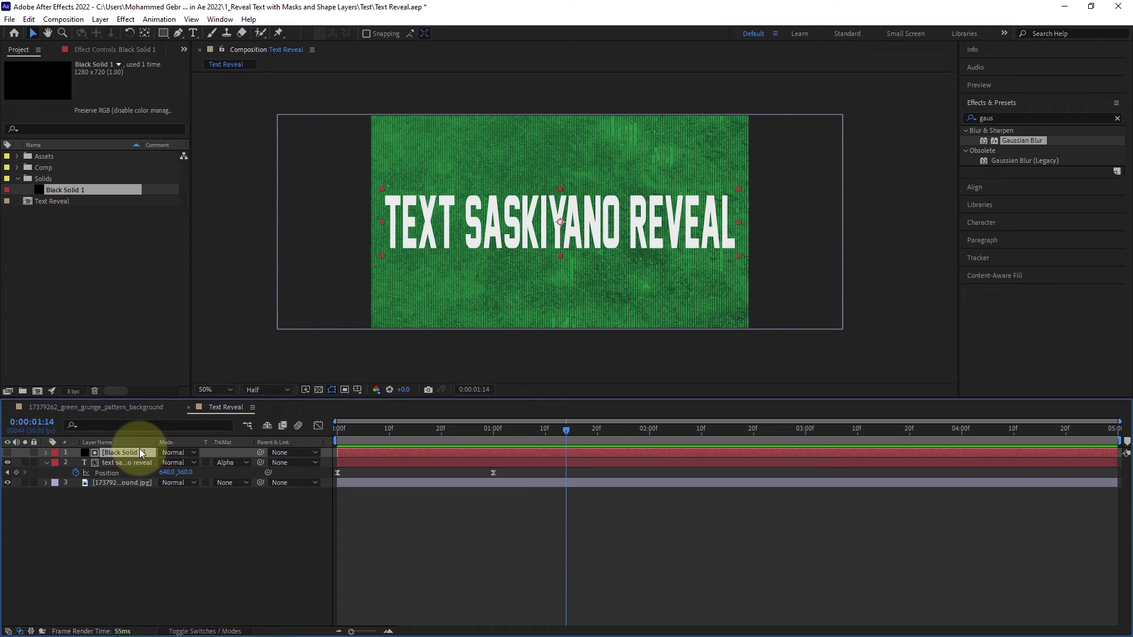
Free-transform a rectangular mask on Black Solid 1, pulling its upper and lower edges in closer to the text
{"action": "left_click", "coordinate": [542, 340]}
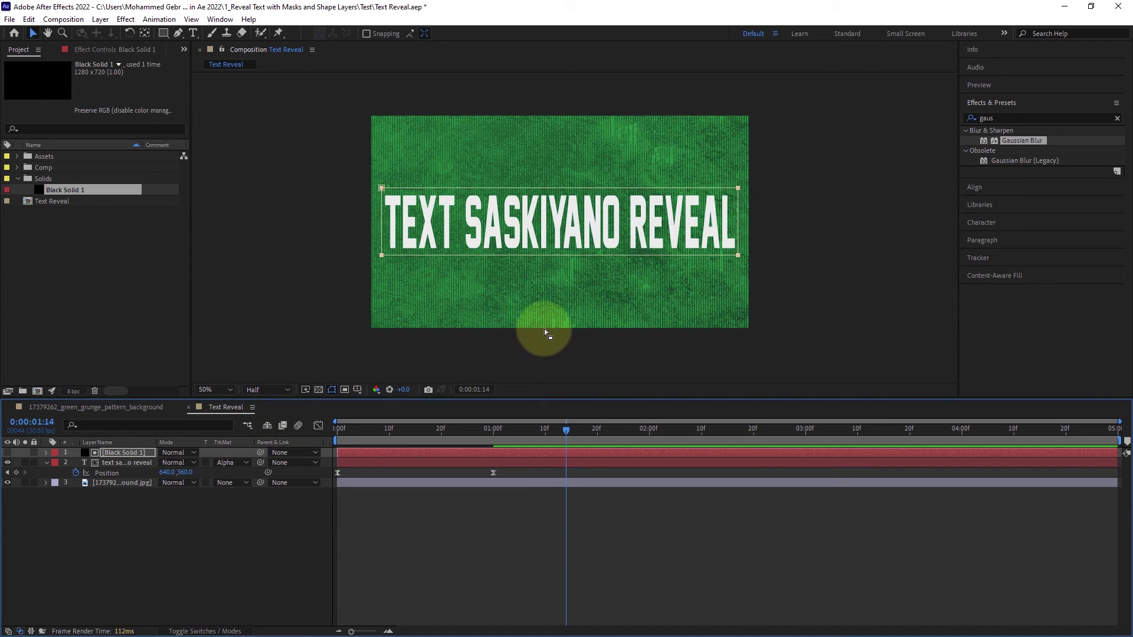
{"action": "left_click", "coordinate": [735, 255]}
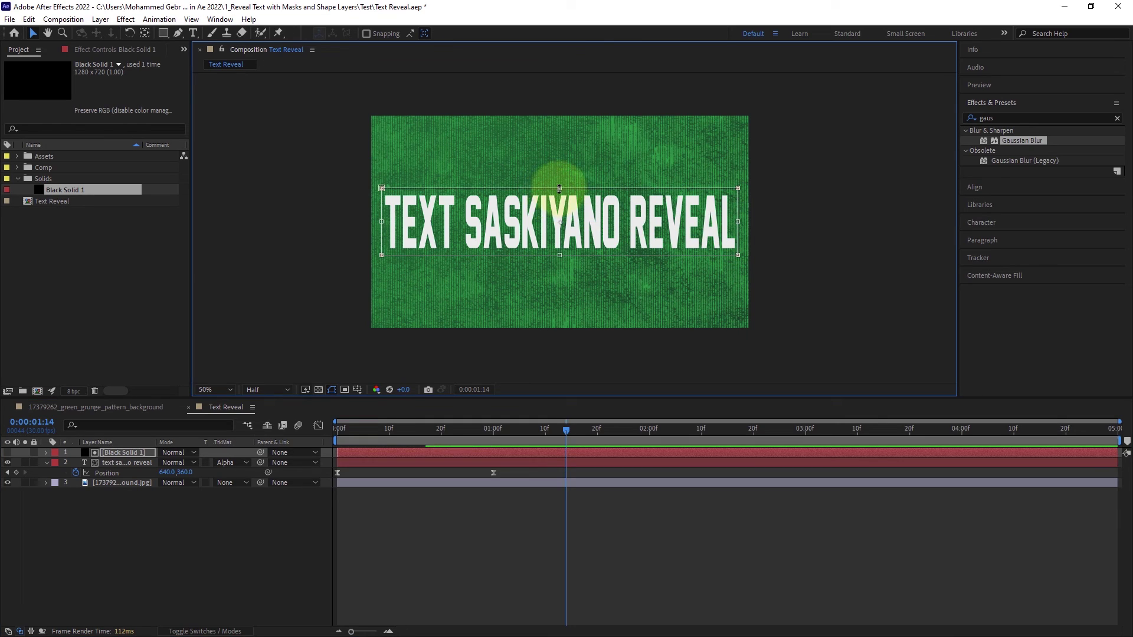
{"action": "left_click_drag", "start_coordinate": [560, 190], "coordinate": [559, 193]}
{"action": "left_click", "coordinate": [560, 256]}
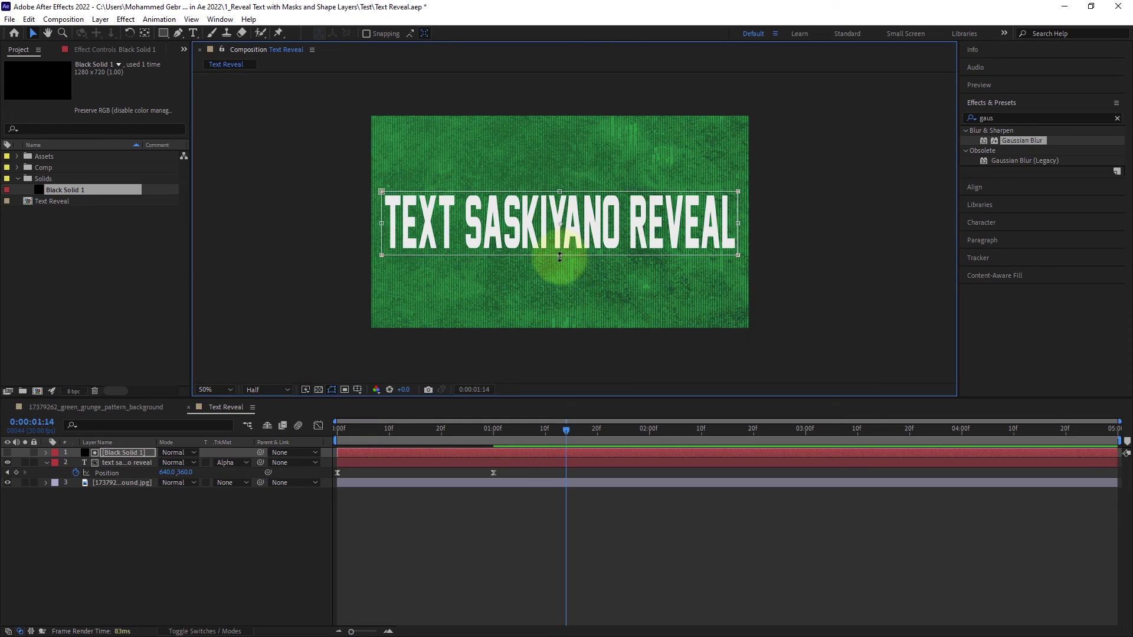
{"action": "left_click_drag", "start_coordinate": [559, 255], "coordinate": [559, 252]}
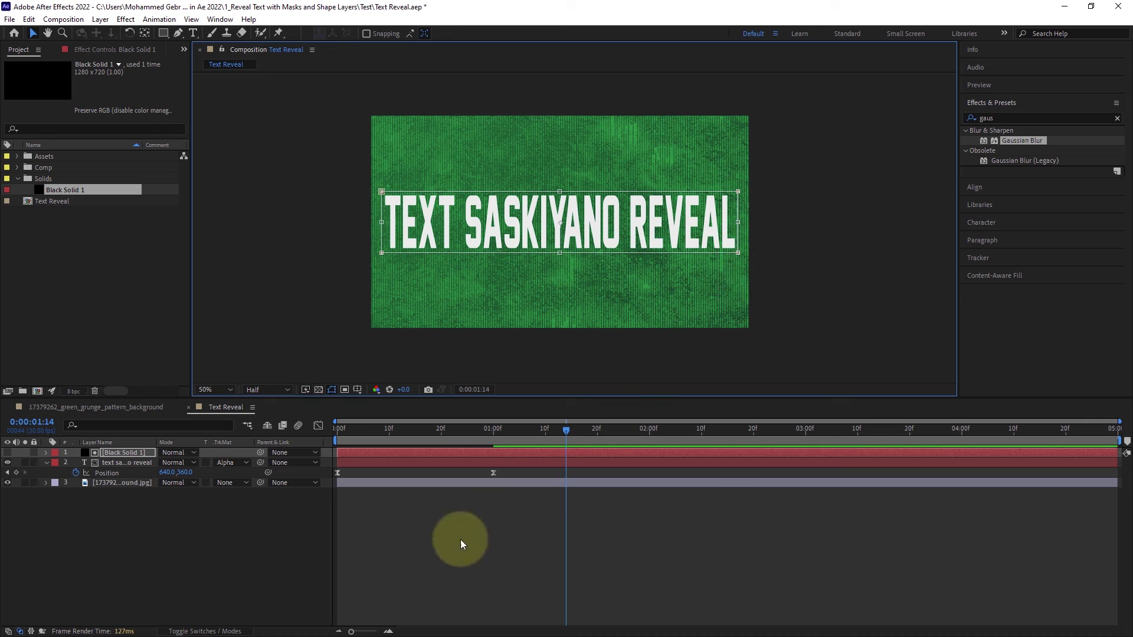
Preview the text reveal through the solid matte from the first frame
{"action": "left_click_drag", "start_coordinate": [565, 430], "coordinate": [291, 469]}
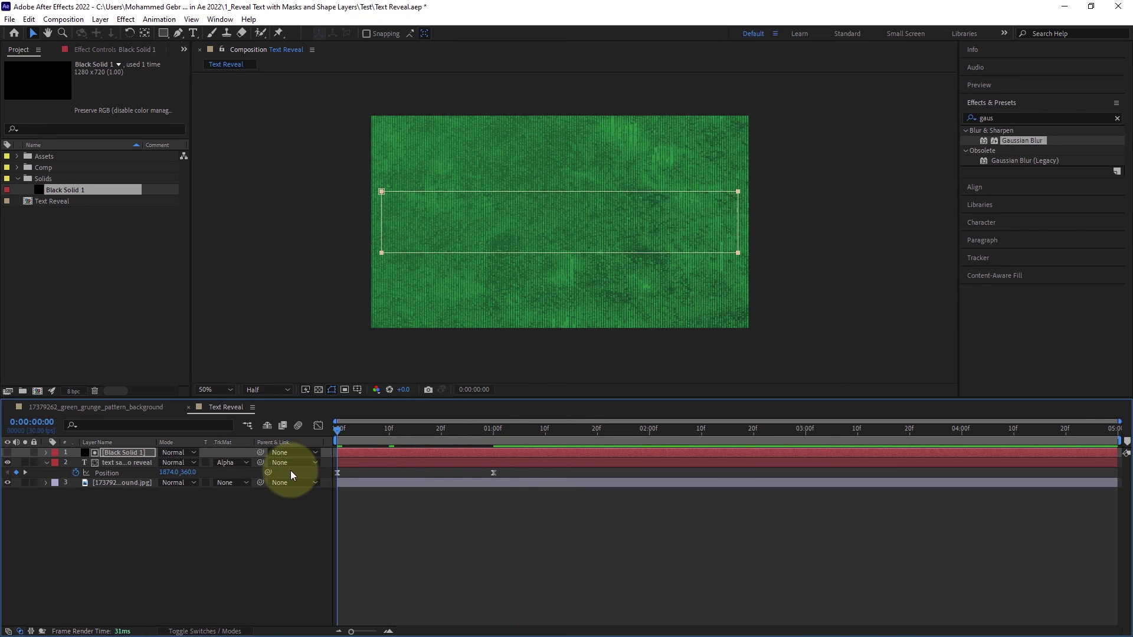
{"action": "left_click", "coordinate": [302, 544]}
{"action": "key", "text": "space"}
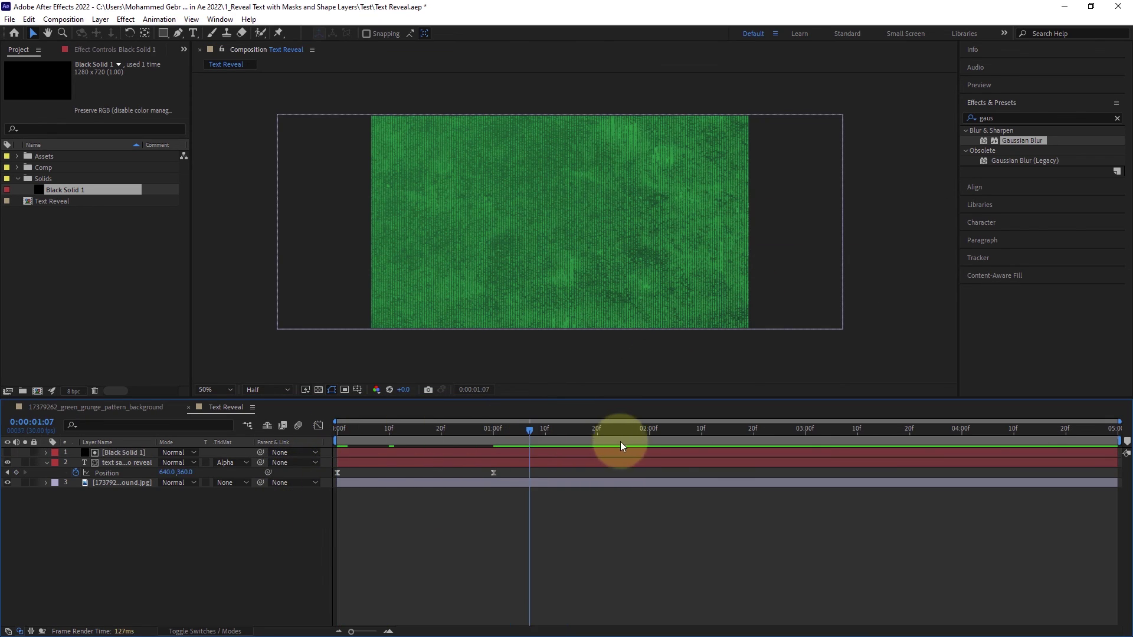
{"action": "key", "text": "space"}
{"action": "left_click_drag", "start_coordinate": [392, 555], "coordinate": [559, 500]}
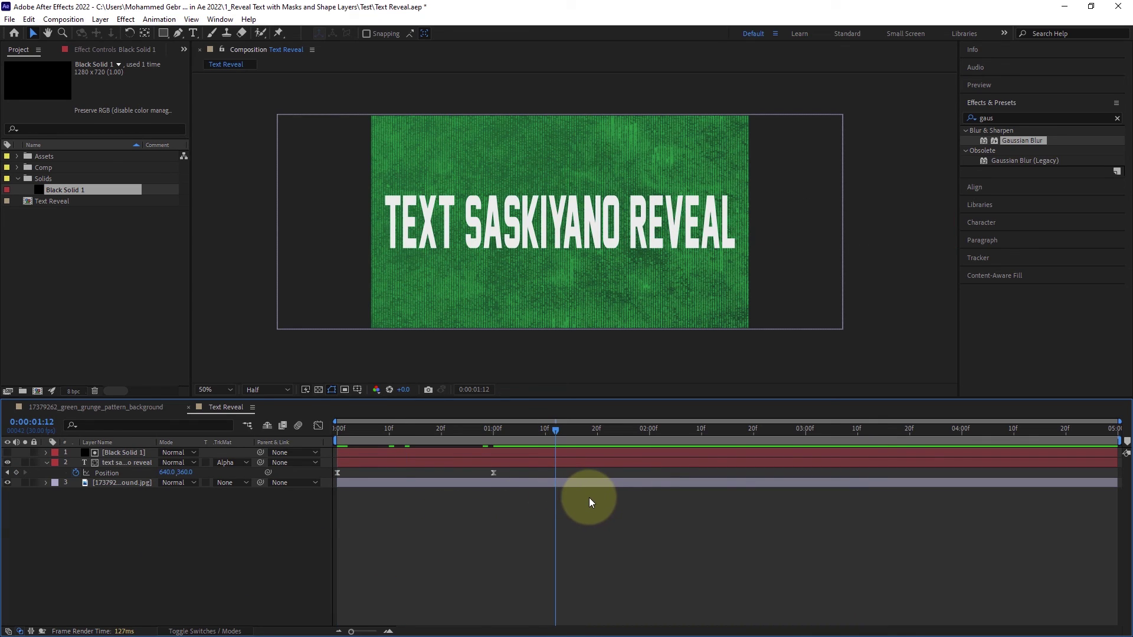